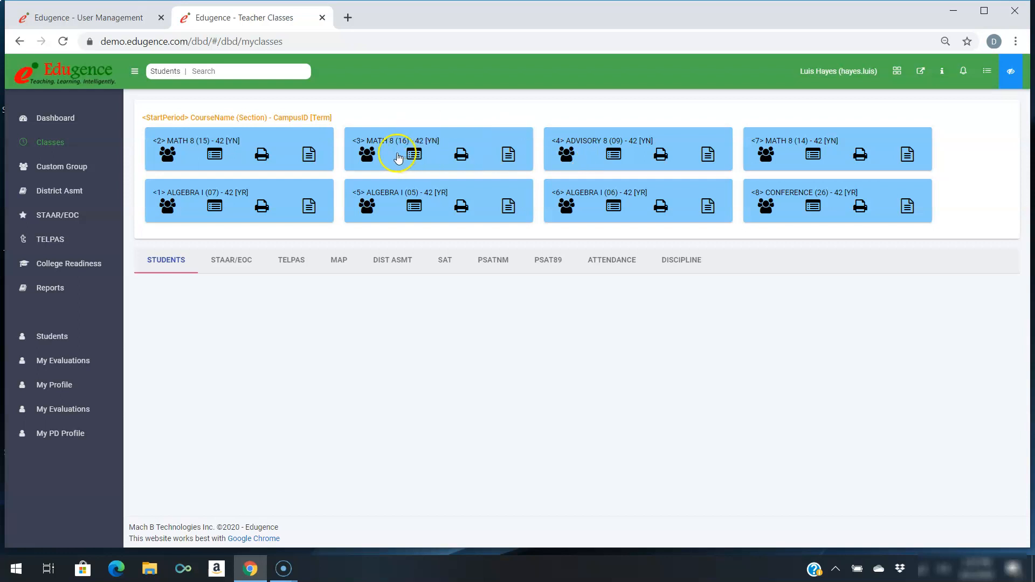
# Step: Open online assessment assignment for the period 3 MATH 8 (16) class and check the available assessments with and without Campus Assessments
pyautogui.click(364, 157)
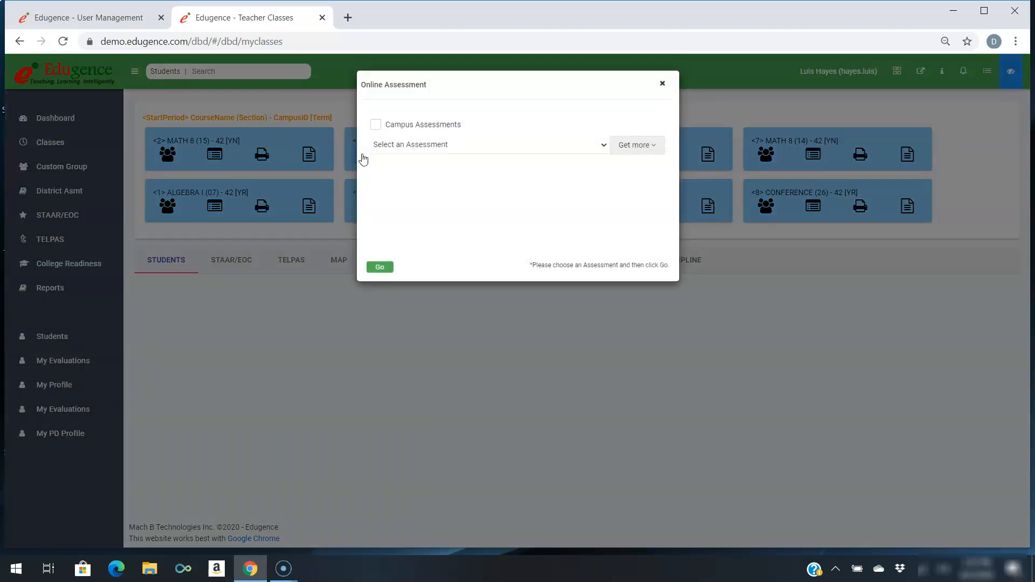
pyautogui.click(518, 144)
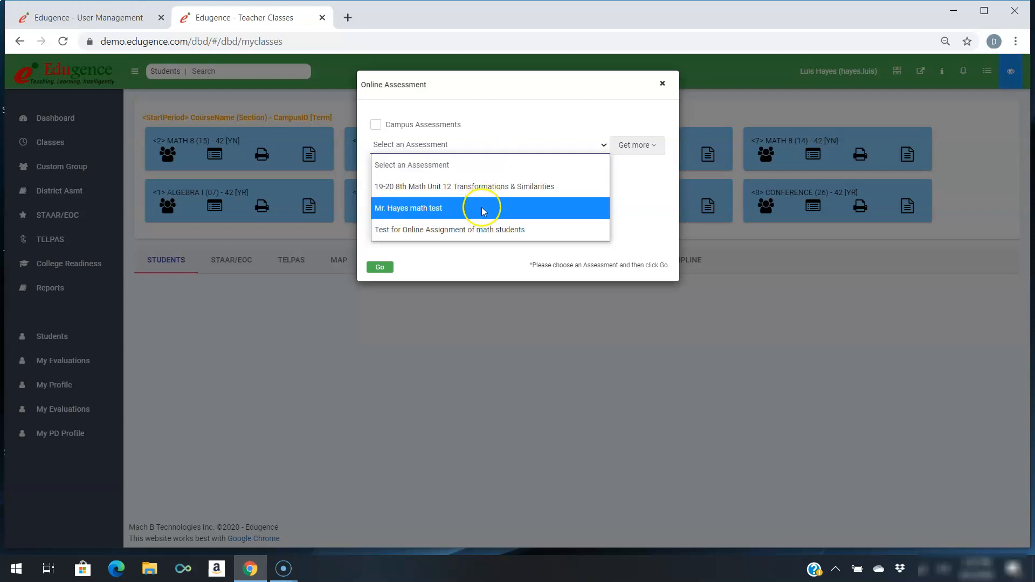
pyautogui.click(527, 120)
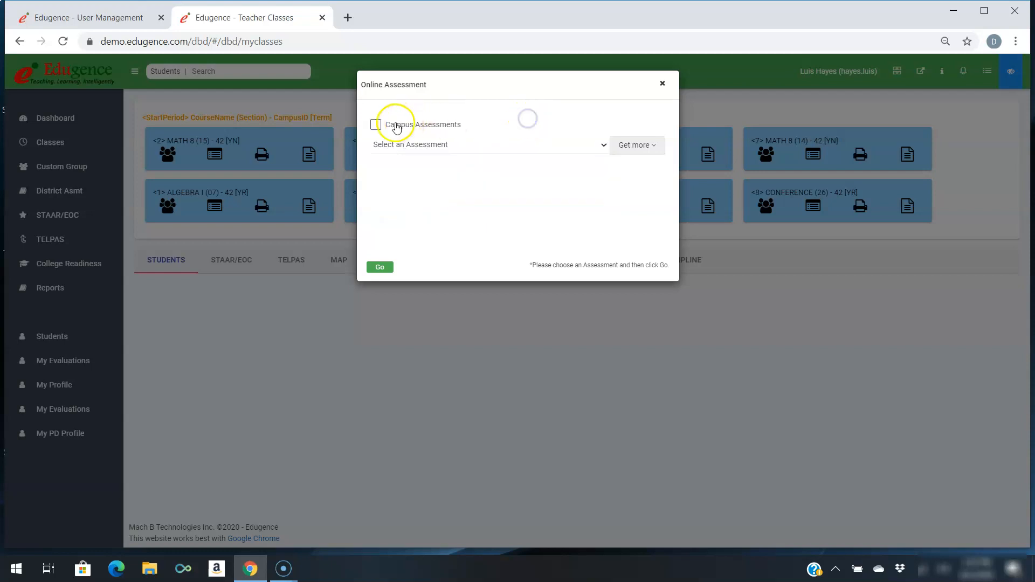
pyautogui.click(375, 126)
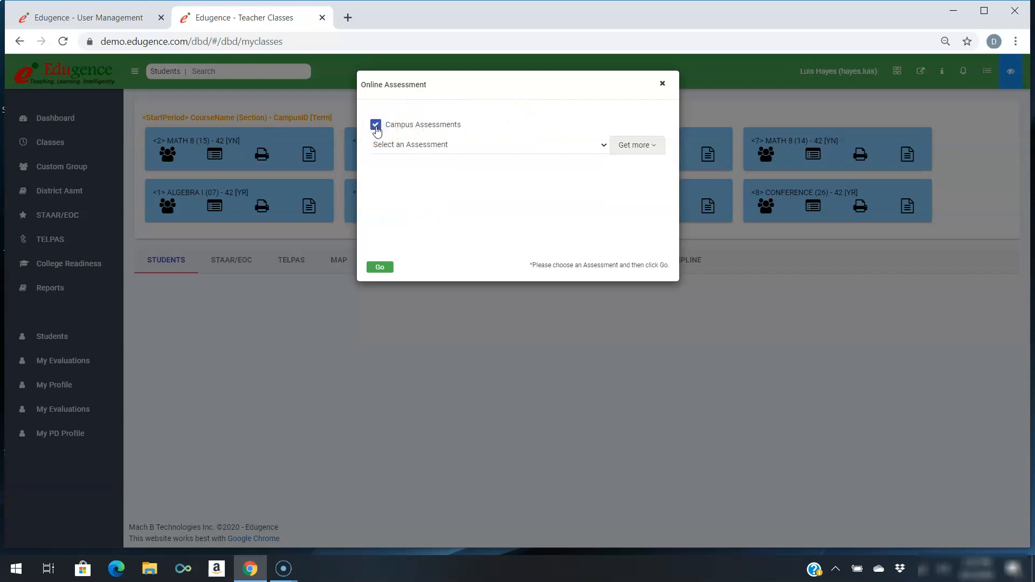
pyautogui.click(502, 139)
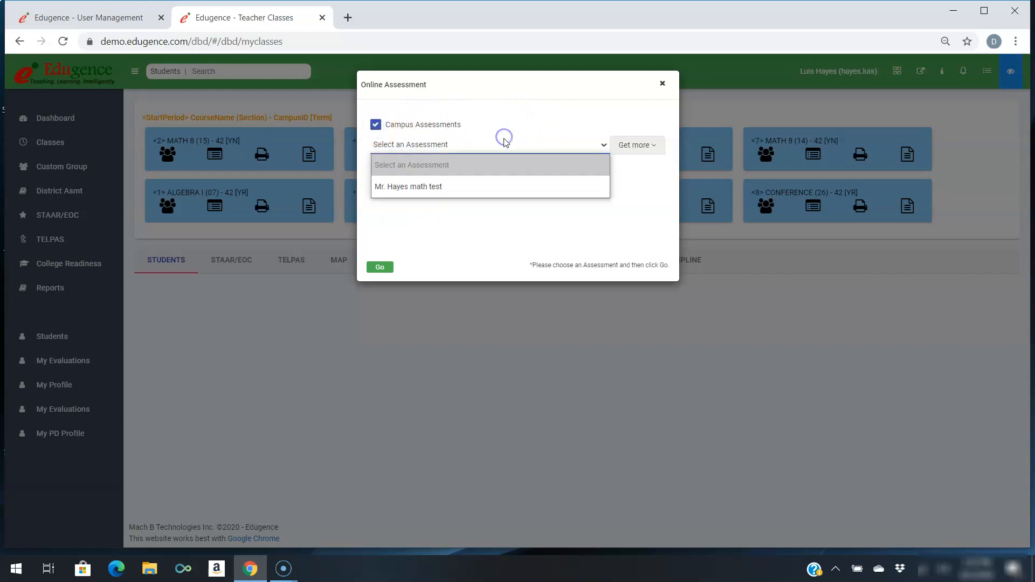
pyautogui.click(504, 141)
pyautogui.click(375, 125)
# Step: Expand the assessment filters and limit the choices to grade HS and the course Algebra I
pyautogui.click(640, 146)
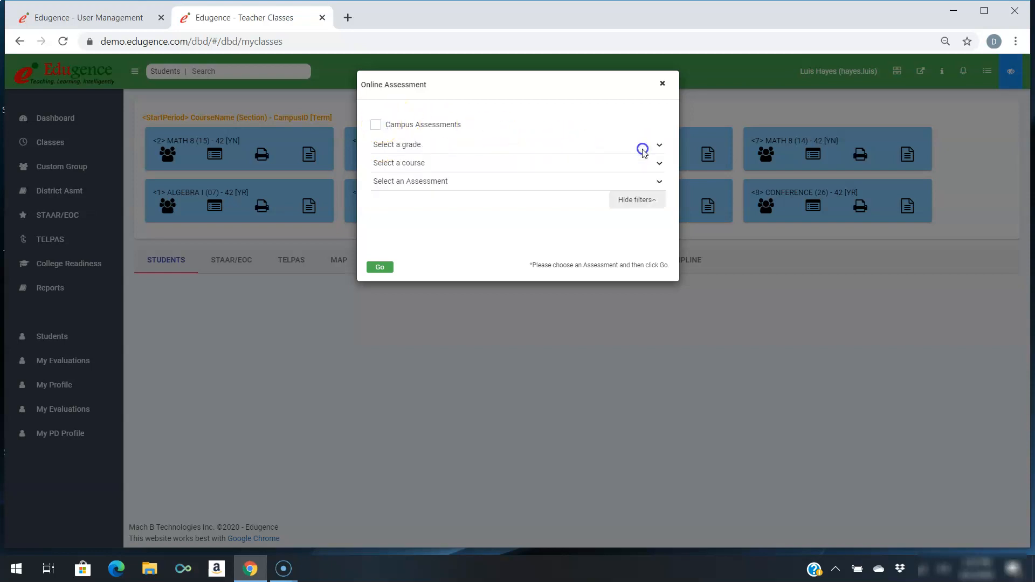
pyautogui.click(645, 146)
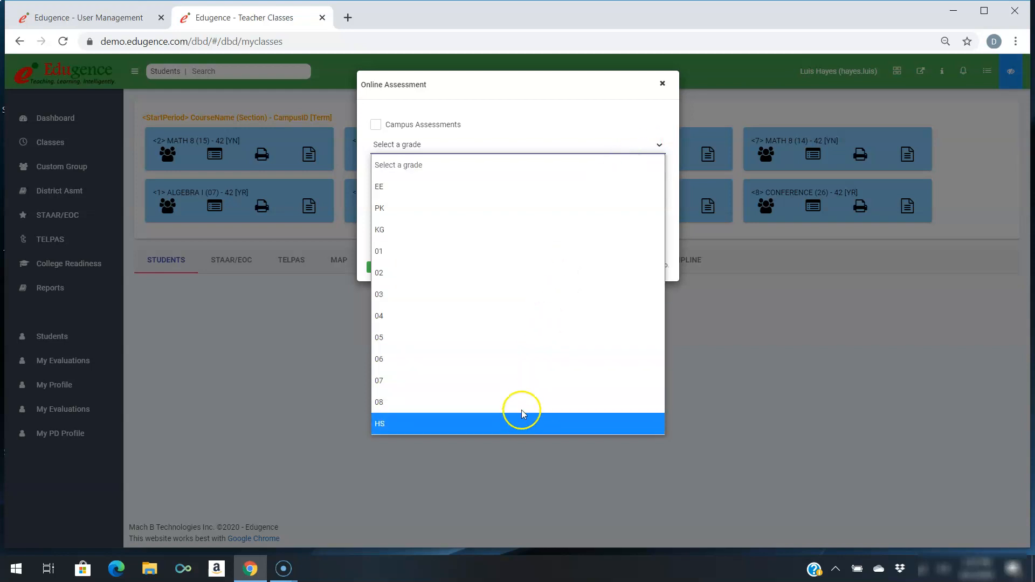
pyautogui.click(522, 411)
pyautogui.click(629, 147)
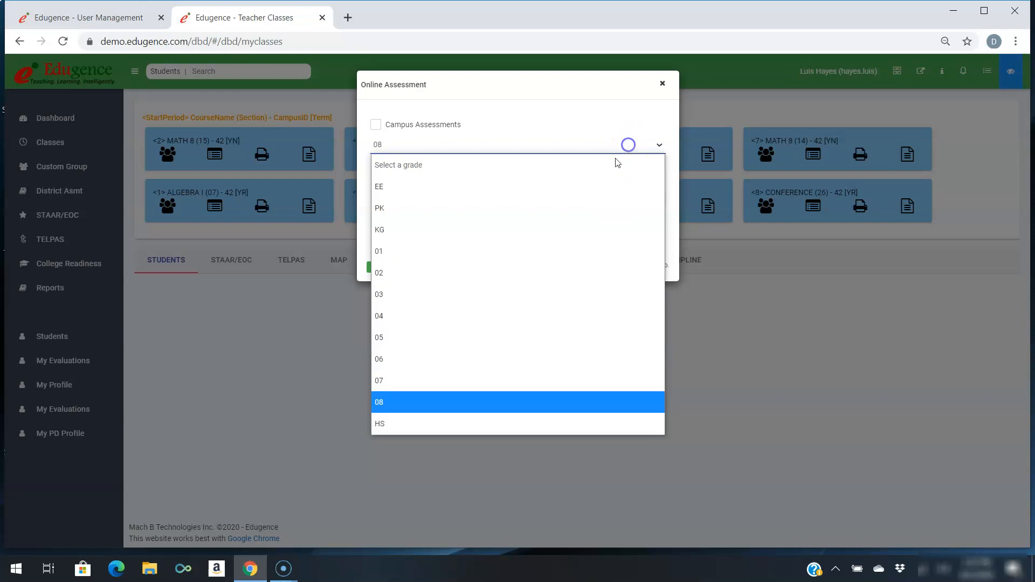
pyautogui.click(529, 431)
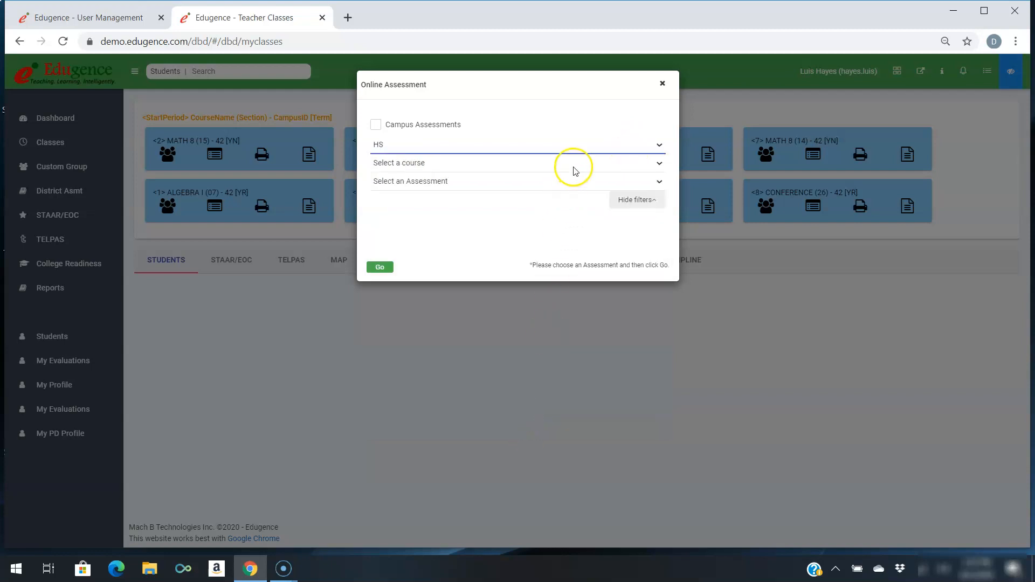
pyautogui.click(575, 164)
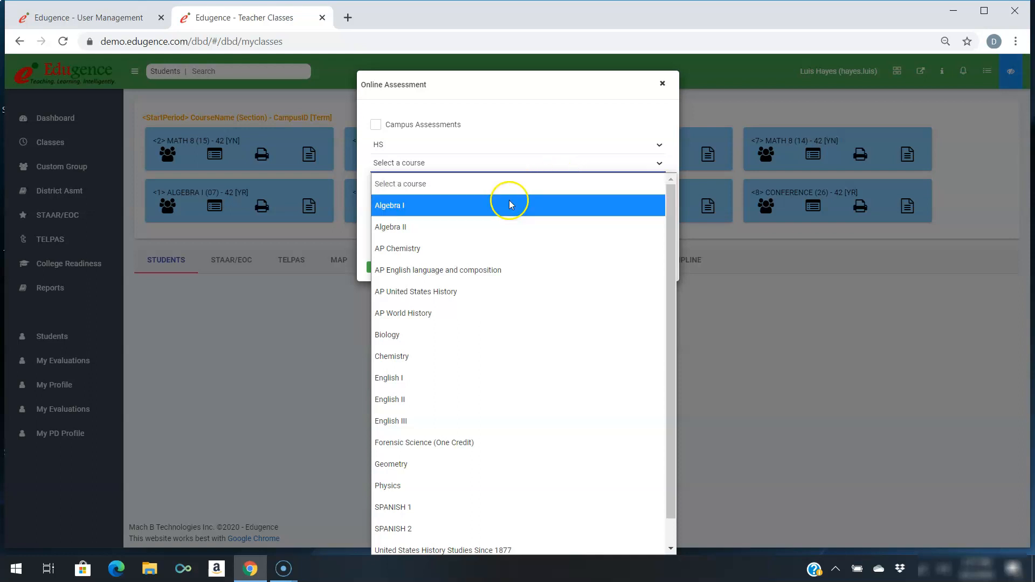
pyautogui.click(484, 209)
# Step: Choose the teacher's own math test from the unfiltered assessments and open its class assignment page
pyautogui.click(499, 183)
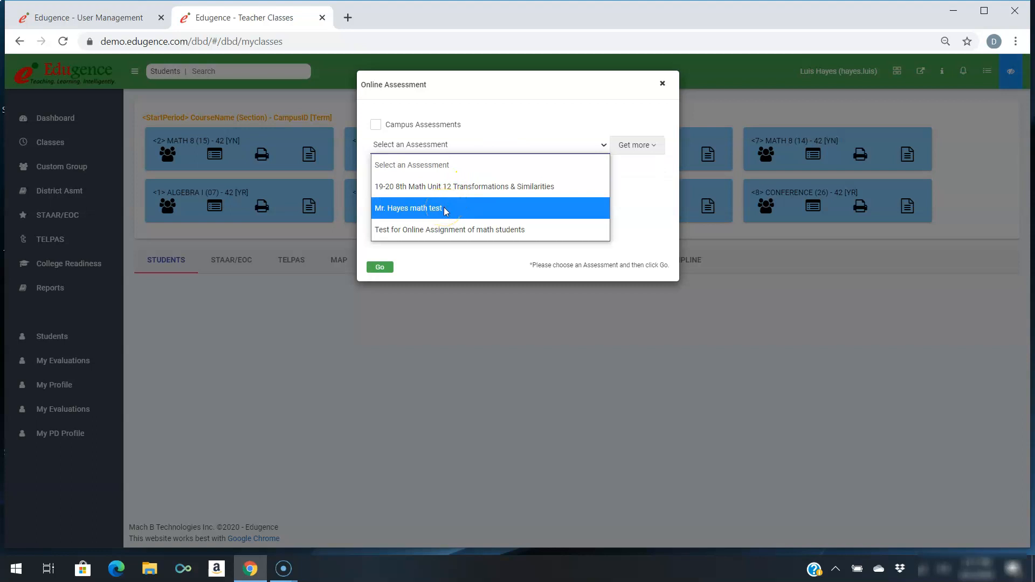
pyautogui.click(445, 209)
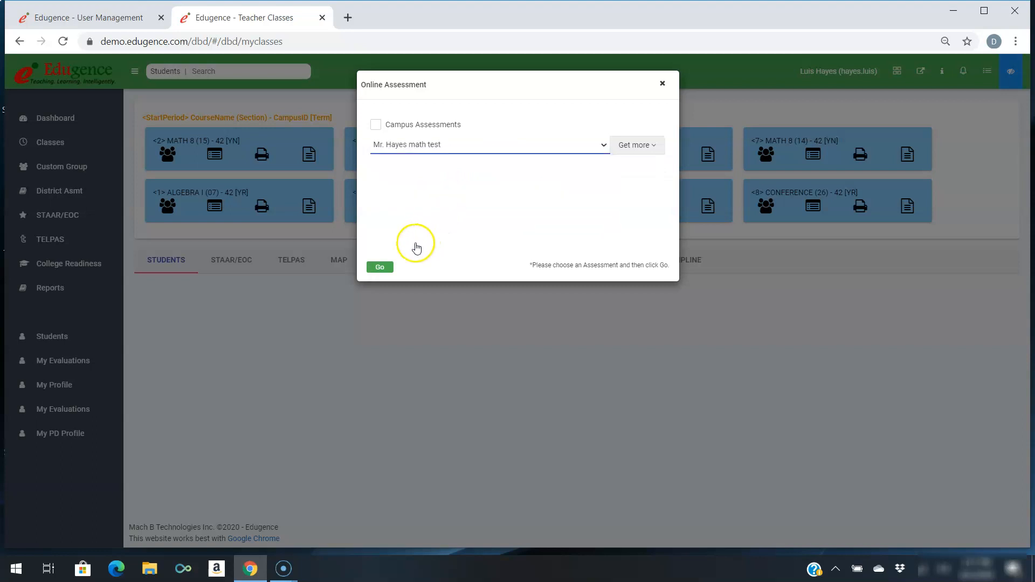
pyautogui.click(379, 269)
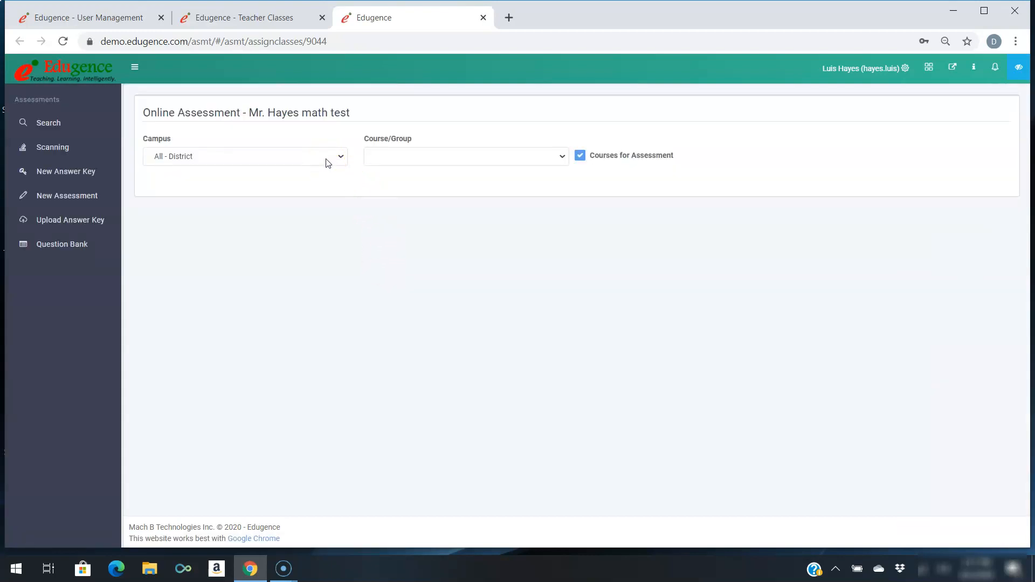
# Step: Set the campus to Anderson Middle School and the course to MATH 8 (18159)
pyautogui.click(329, 163)
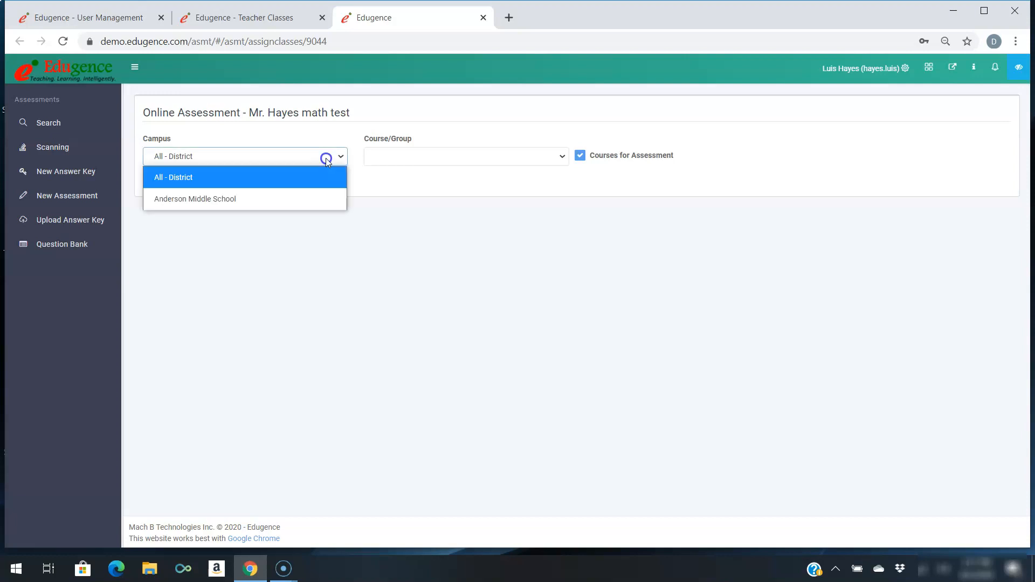
pyautogui.click(313, 200)
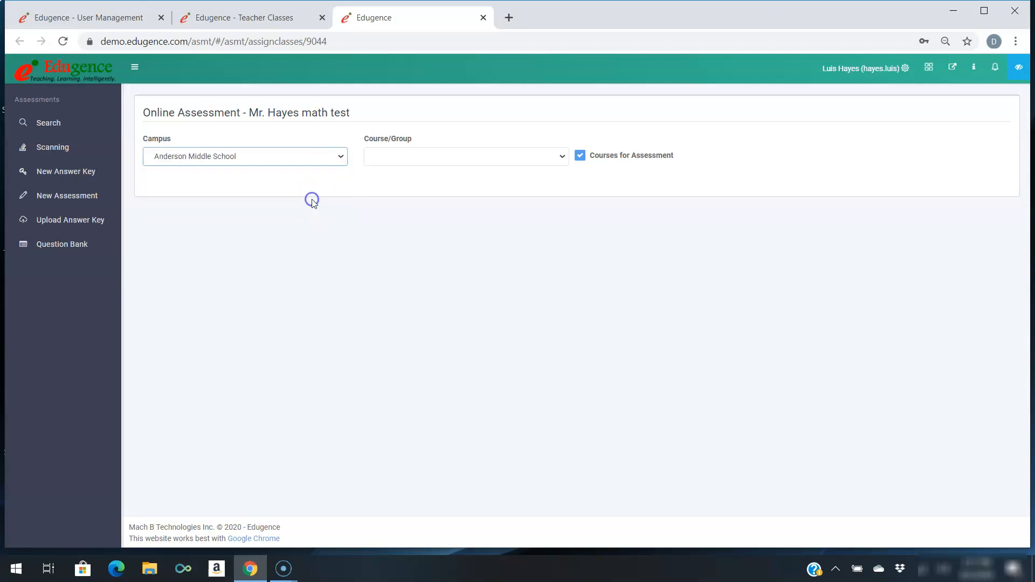
pyautogui.click(454, 155)
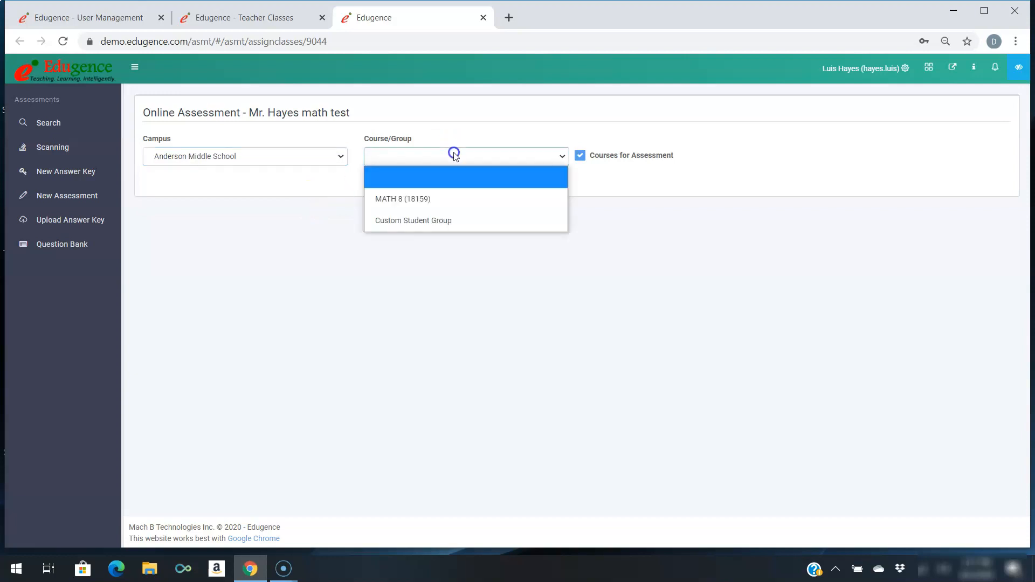
pyautogui.click(436, 198)
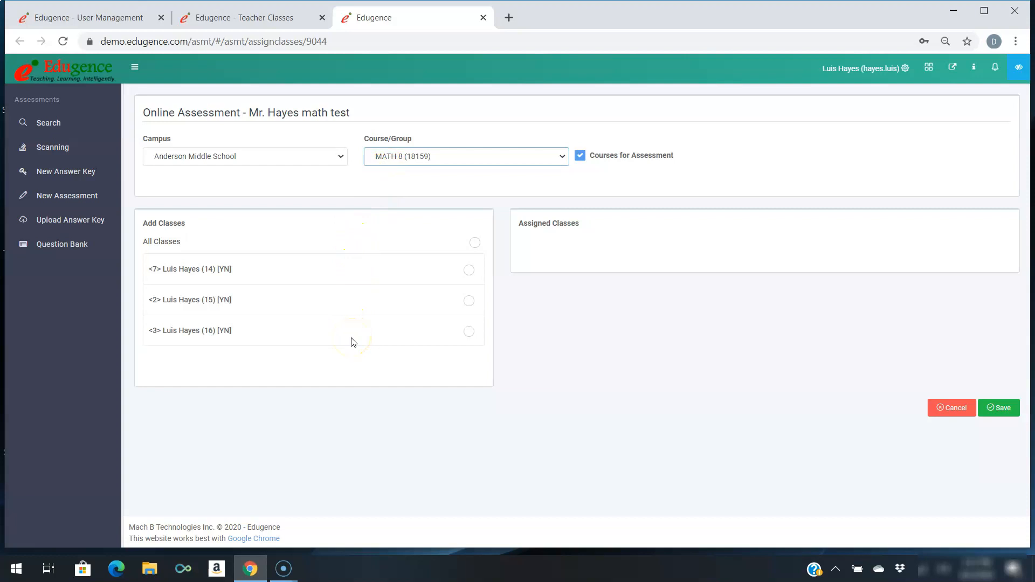
# Step: Assign only the period 7 (14) and period 2 (15) classes to the assessment and save the assignment
pyautogui.click(475, 243)
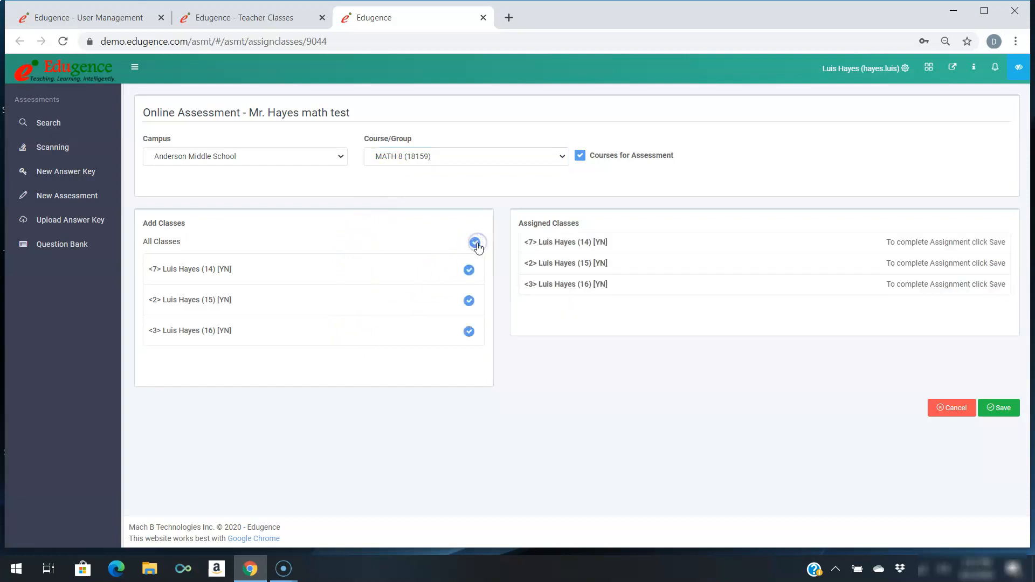
pyautogui.click(475, 243)
pyautogui.click(468, 271)
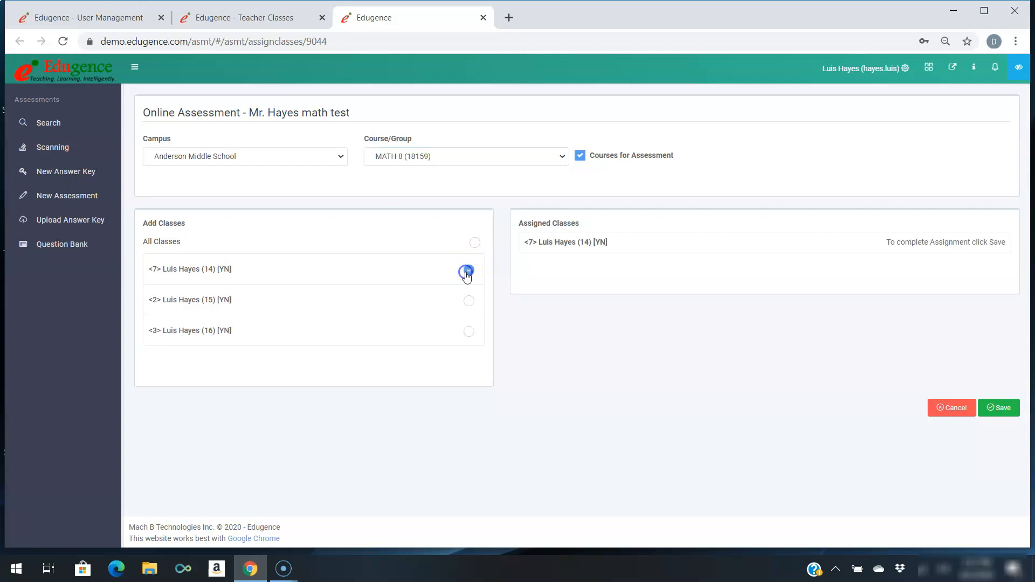
pyautogui.click(468, 303)
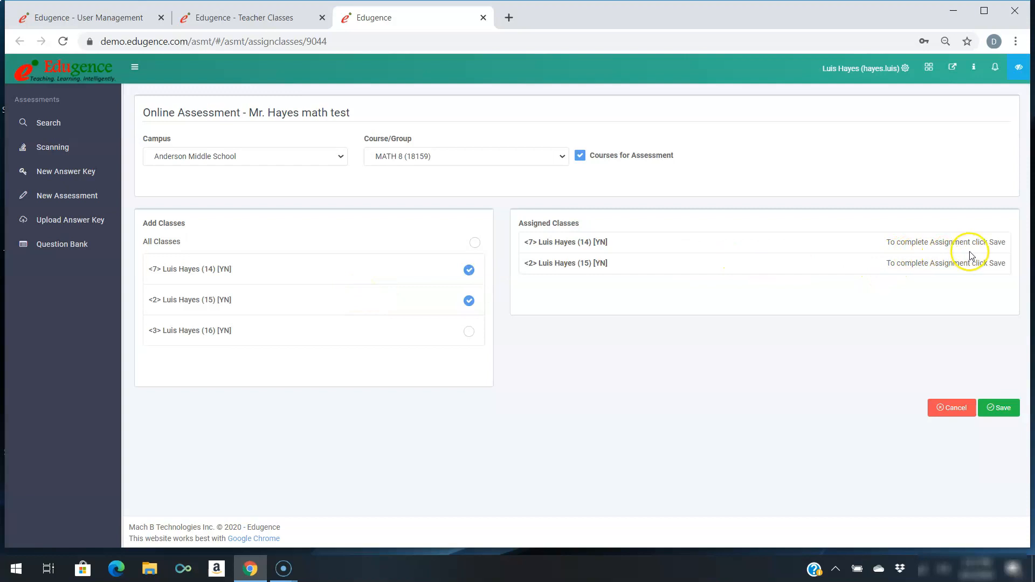
pyautogui.click(1010, 409)
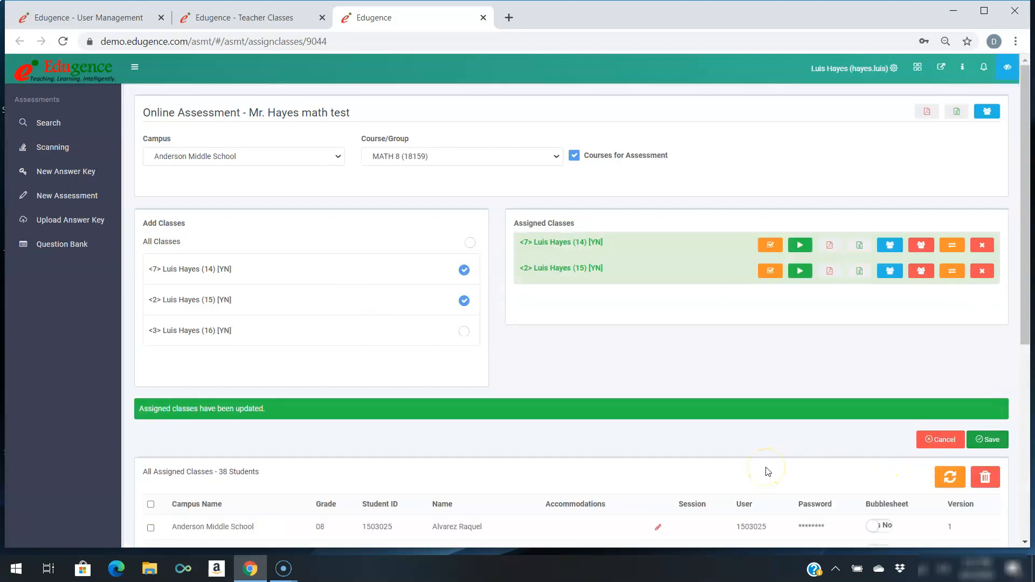
# Step: Give the first student in the assigned list the Calculator and Spelling Assistant designated supports and save them
pyautogui.scroll(-2, 768, 472)
pyautogui.scroll(-2, 755, 461)
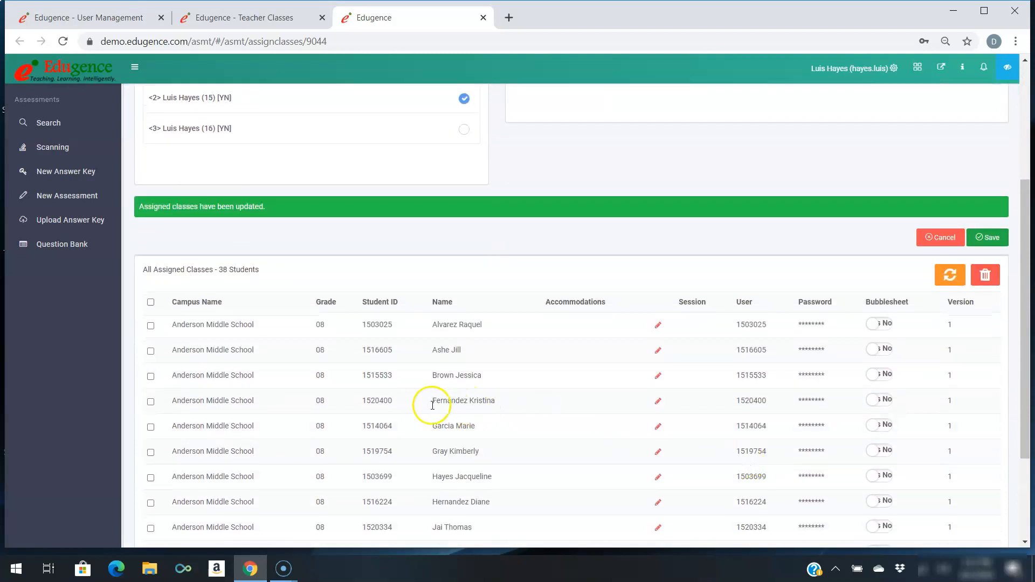
pyautogui.scroll(-3, 428, 407)
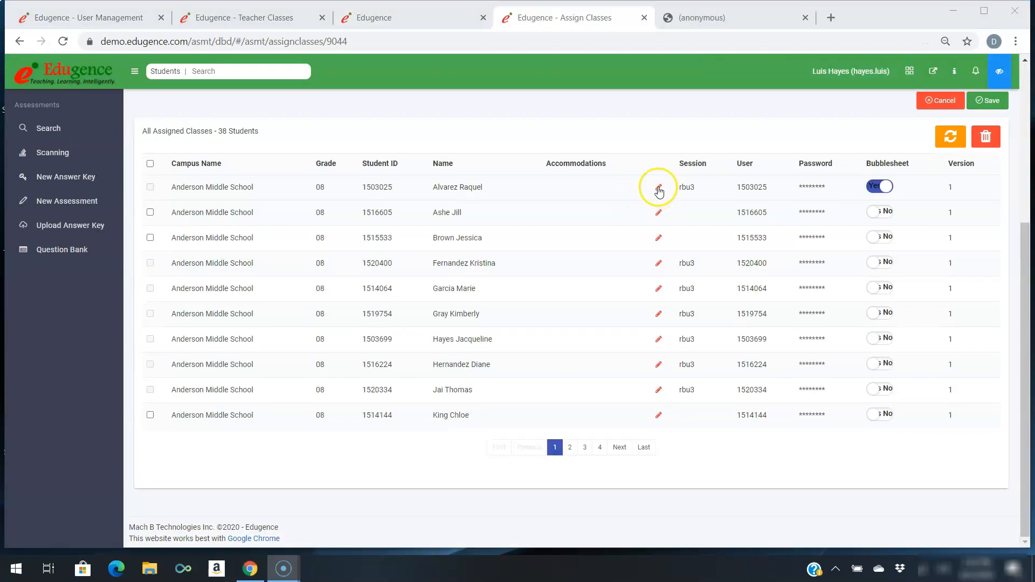
pyautogui.click(658, 189)
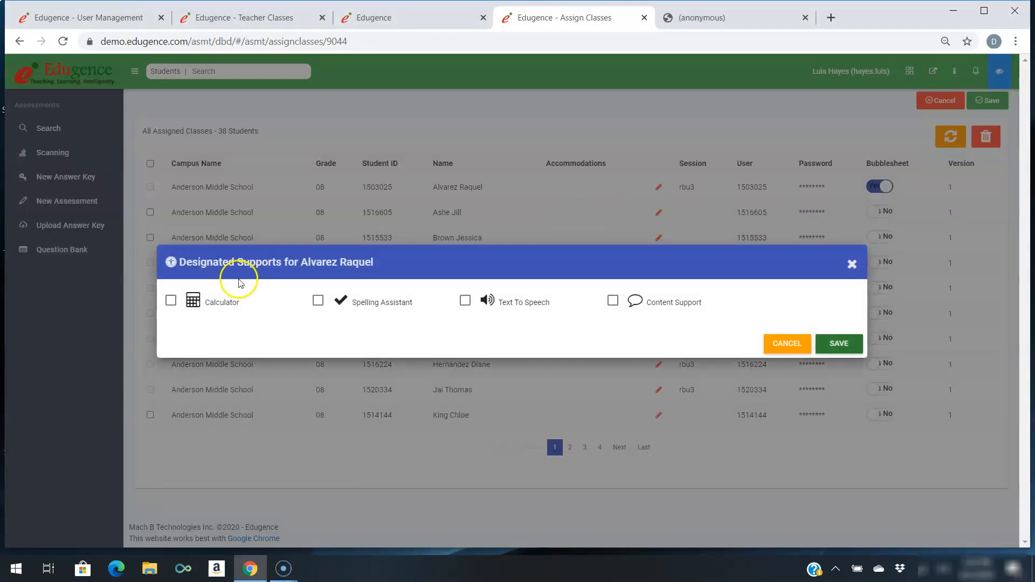
pyautogui.click(171, 302)
pyautogui.click(318, 301)
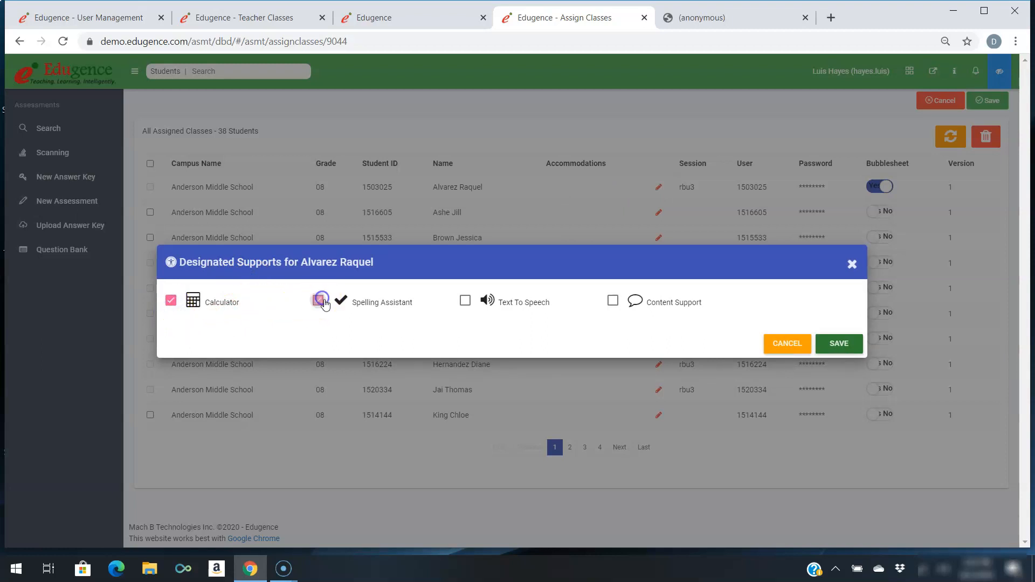
pyautogui.click(839, 345)
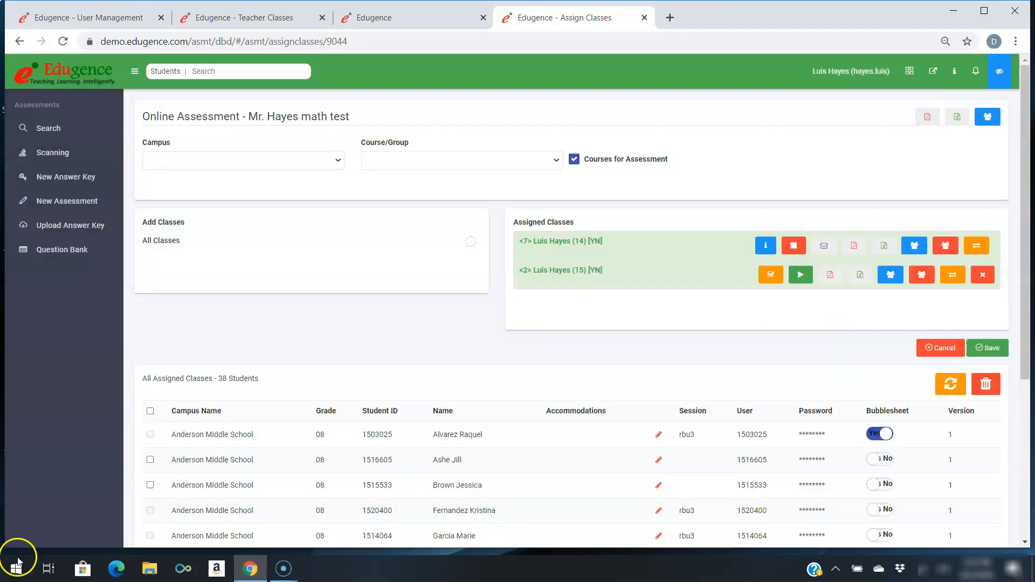
# Step: Enable the bubblesheet option for the first student in the assigned list
pyautogui.scroll(-5, 571, 302)
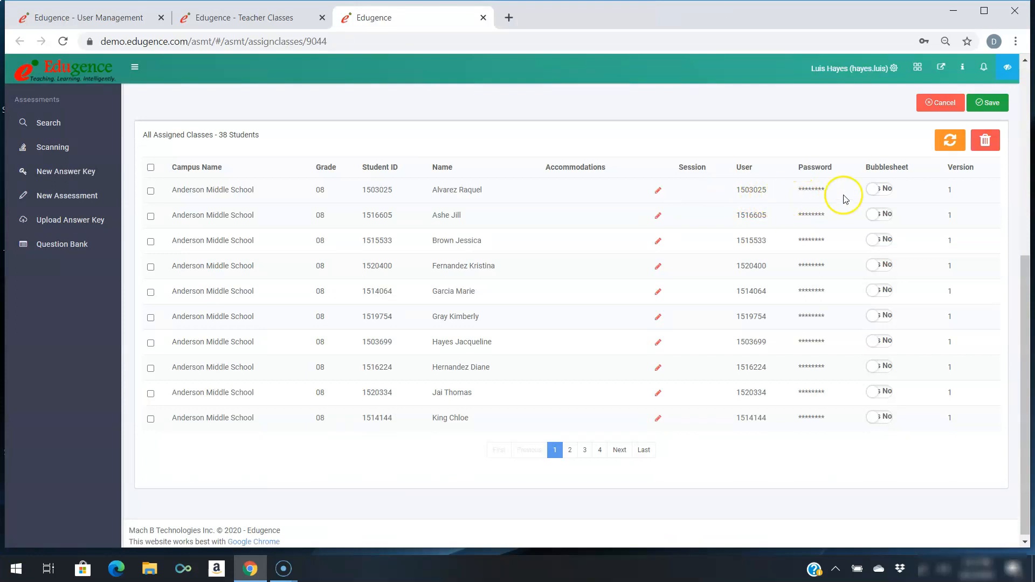
pyautogui.click(876, 193)
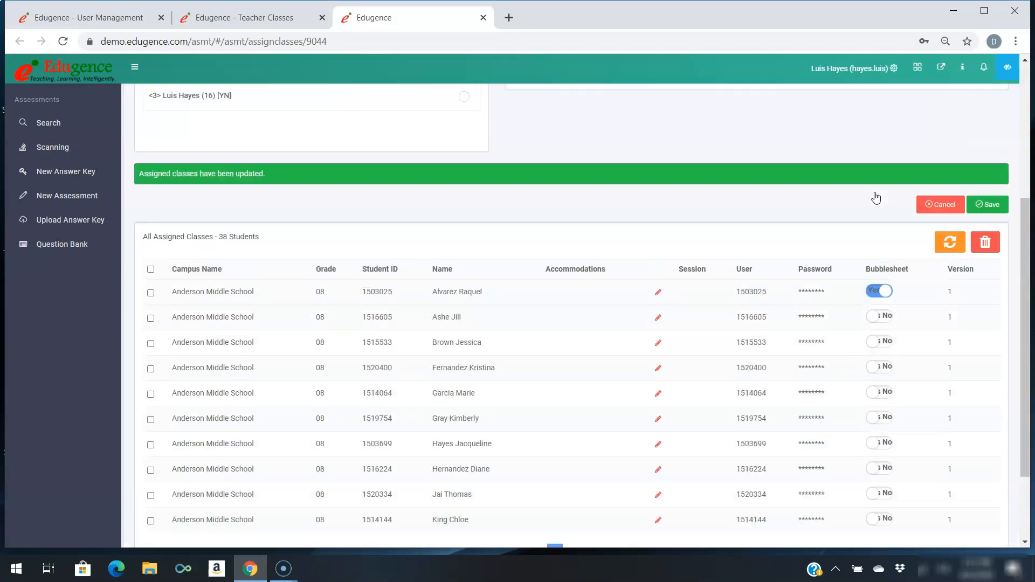
# Step: Select the second student in the assigned list and try the refresh and delete actions on the selection
pyautogui.click(222, 212)
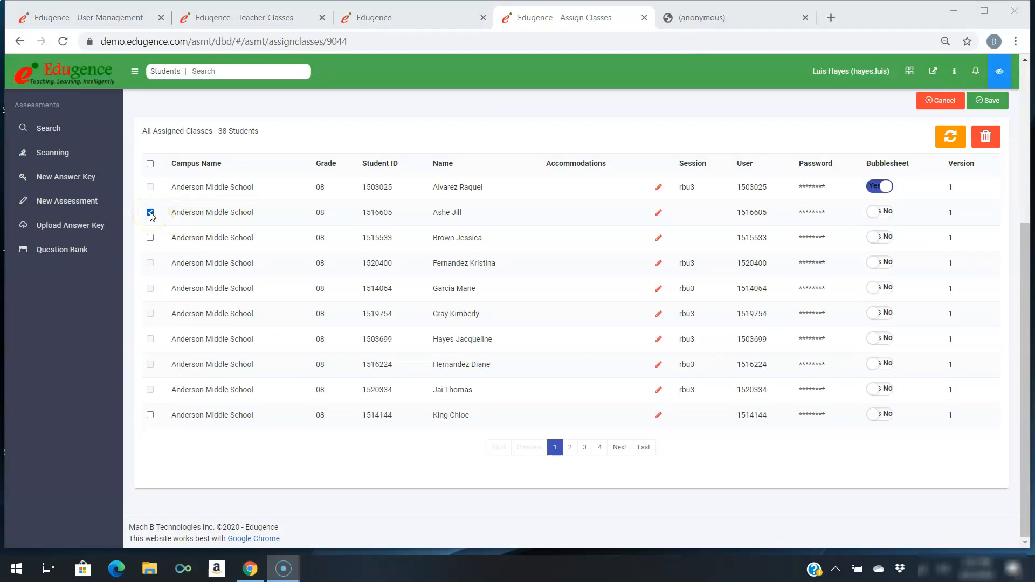
pyautogui.click(953, 141)
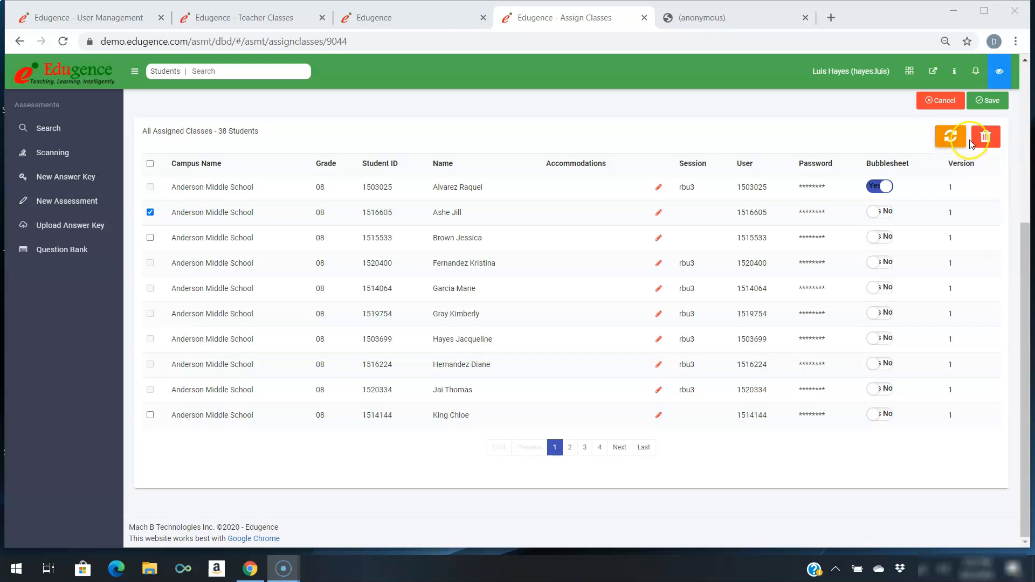
pyautogui.click(987, 140)
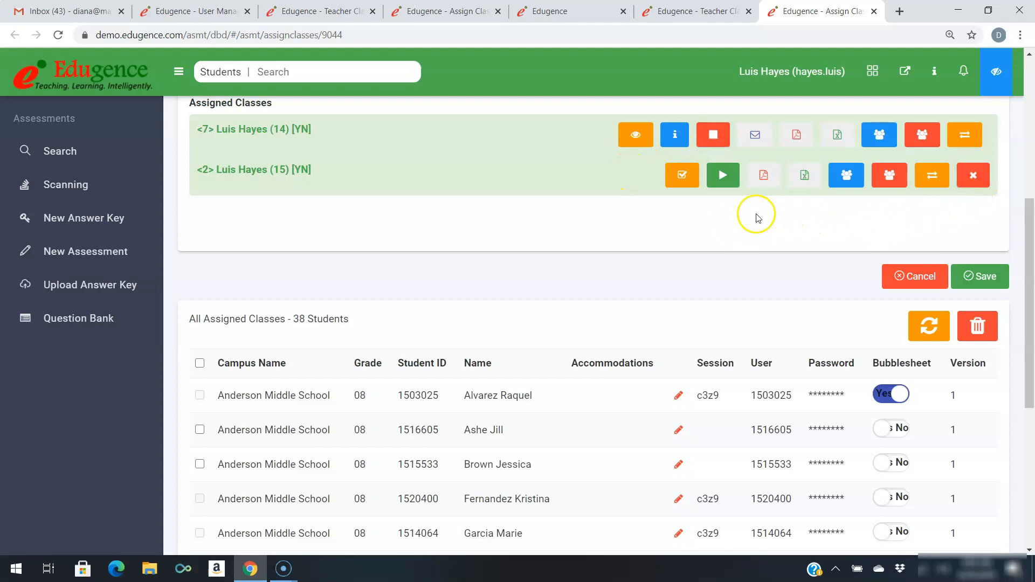
# Step: Open answer entry for the period 2 class, mark A for Q1 and Q3 for the first student, and advance to the next student
pyautogui.click(682, 178)
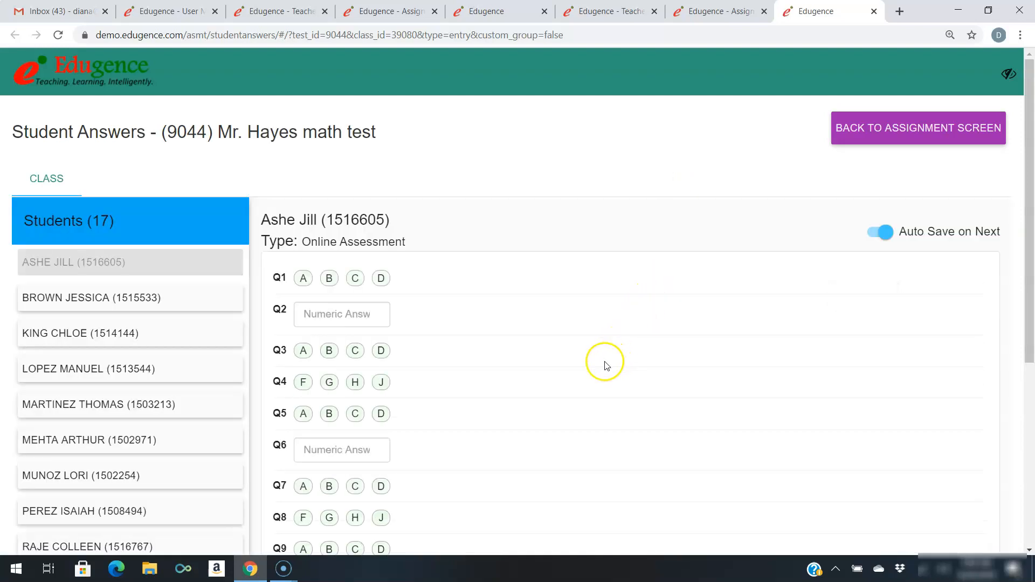
pyautogui.click(302, 278)
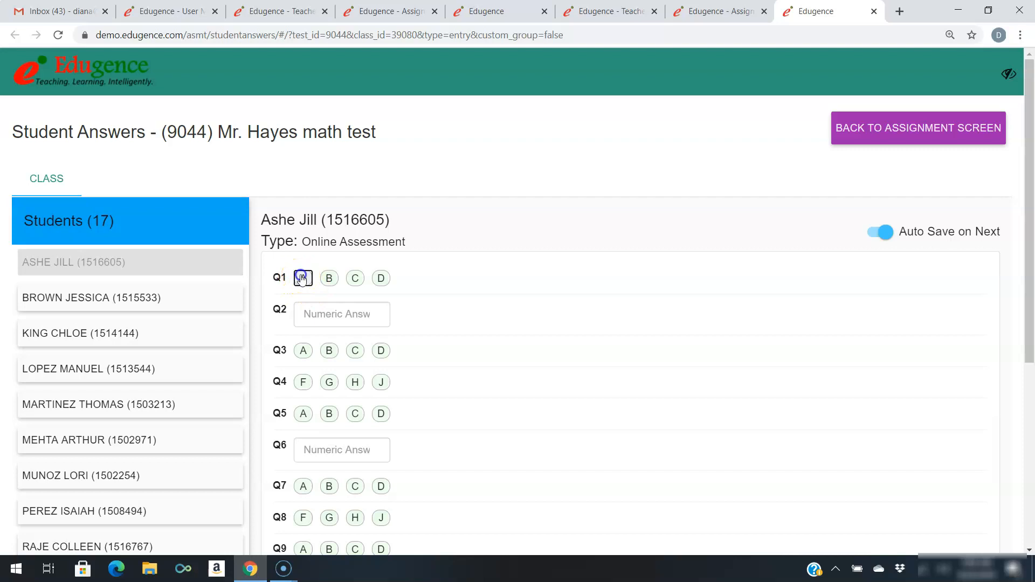
pyautogui.click(320, 316)
pyautogui.click(303, 349)
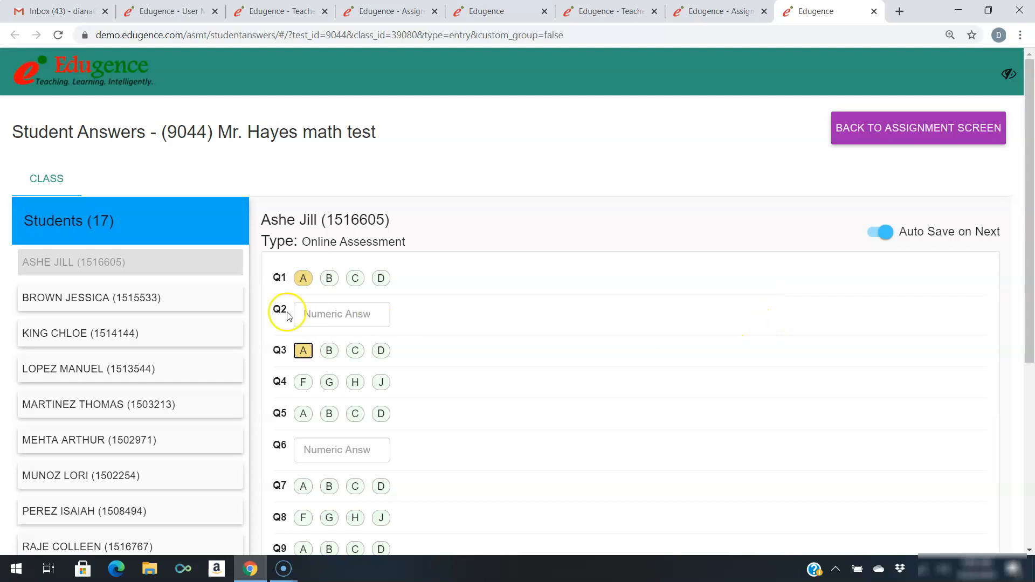
pyautogui.scroll(-3, 405, 367)
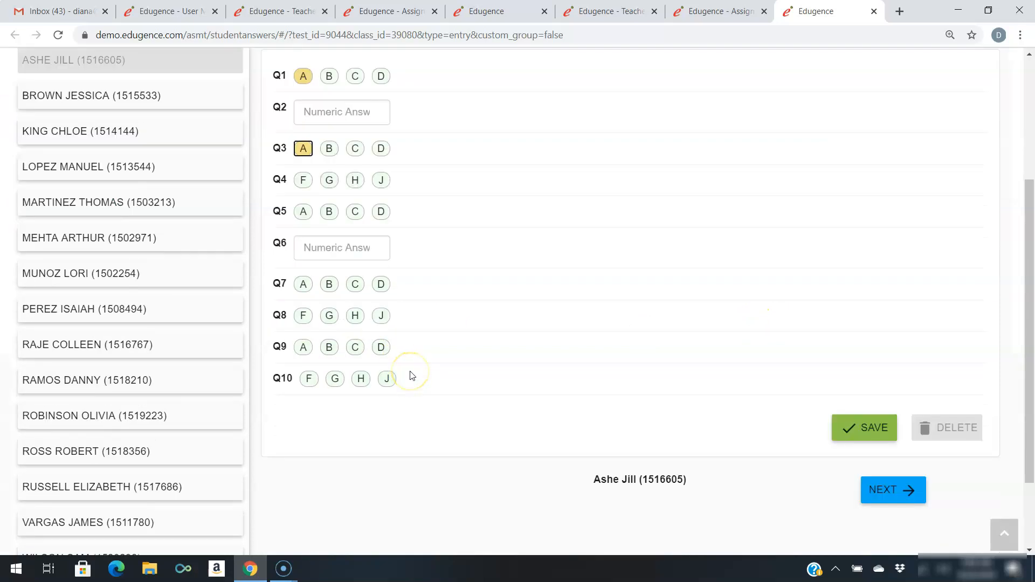
pyautogui.scroll(3, 413, 375)
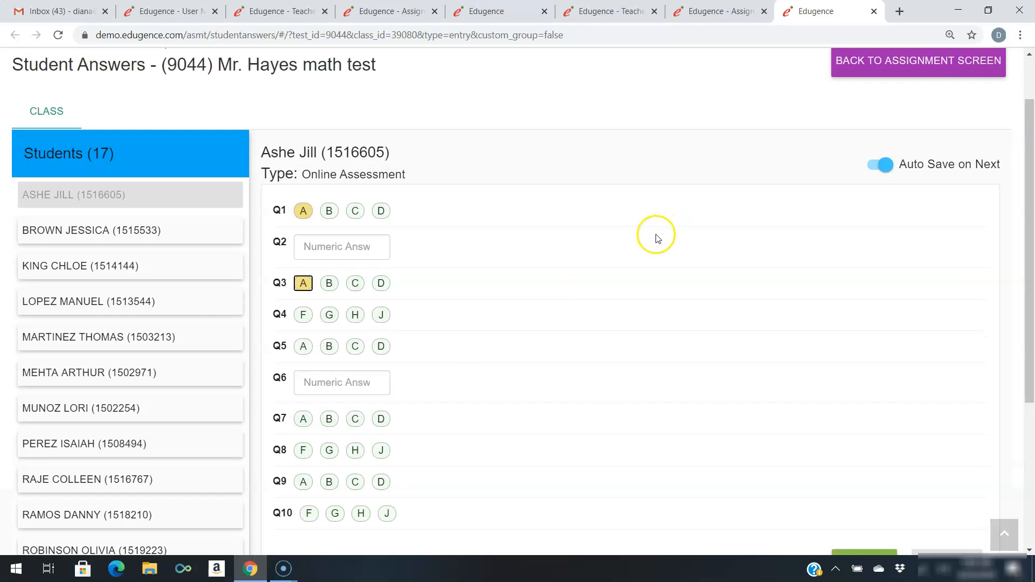
pyautogui.scroll(-3, 744, 245)
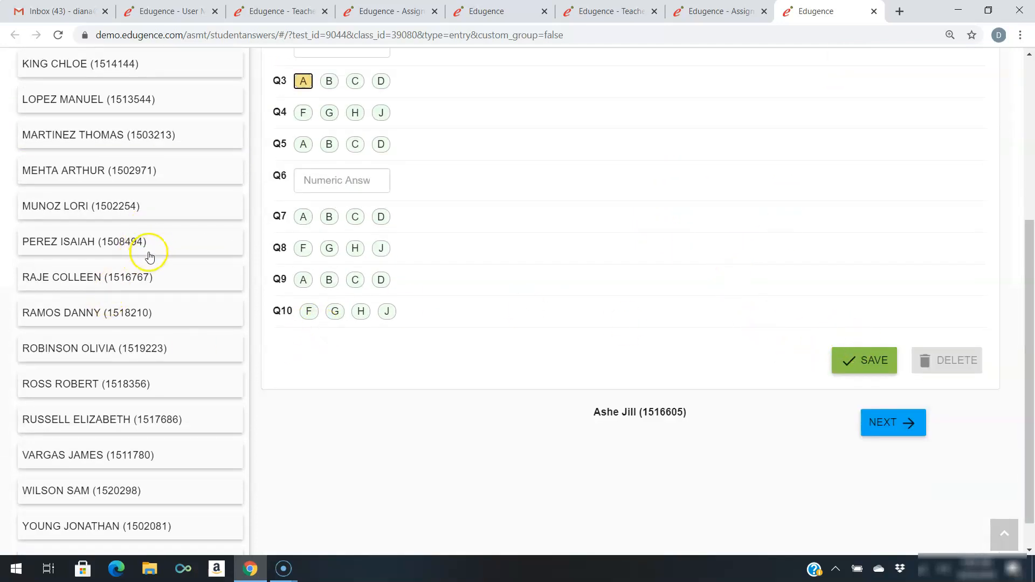
pyautogui.scroll(1, 173, 284)
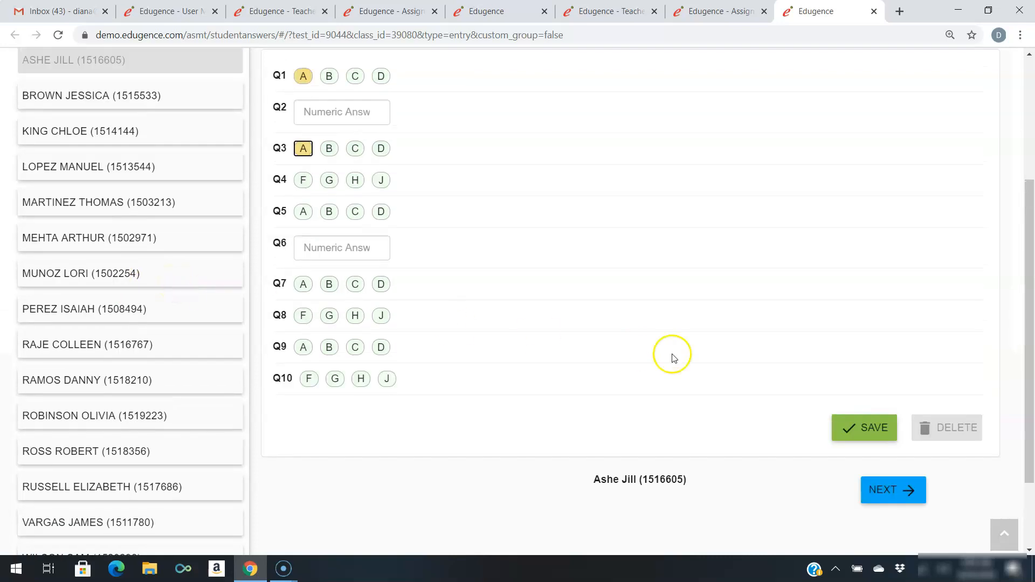
pyautogui.click(884, 490)
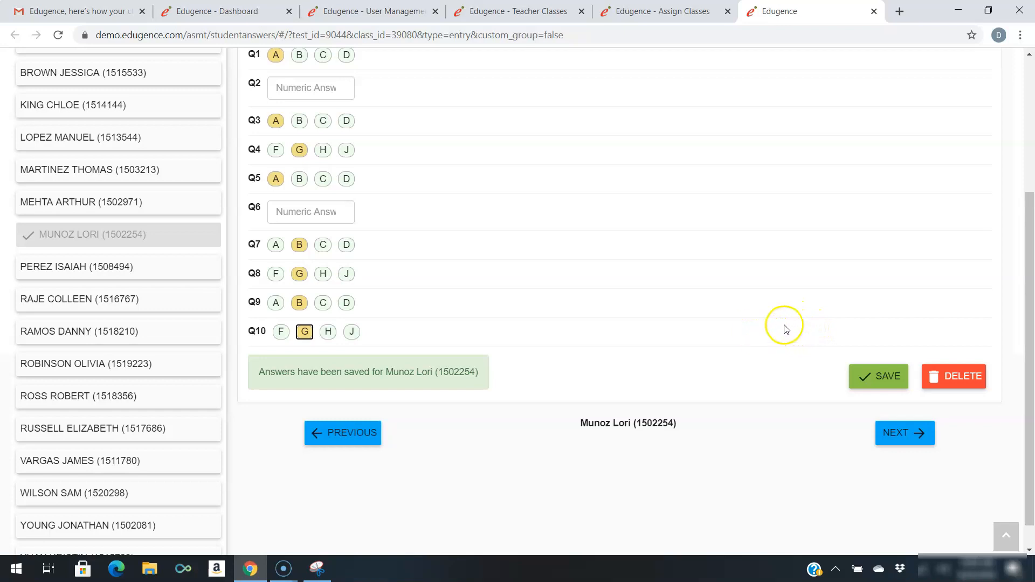
# Step: Delete the saved answers of the selected student and return to the assignment screen
pyautogui.click(961, 377)
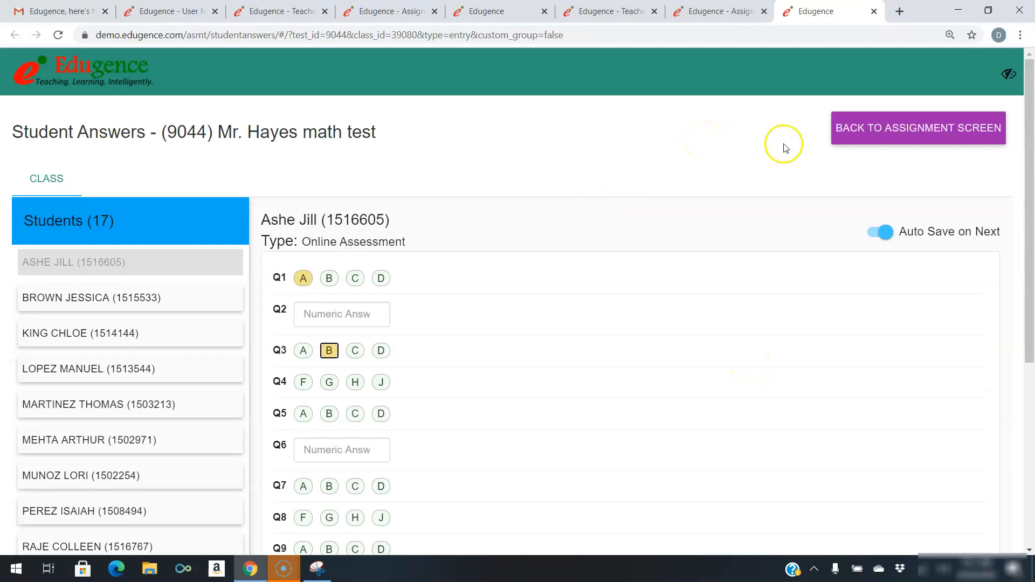
pyautogui.click(833, 139)
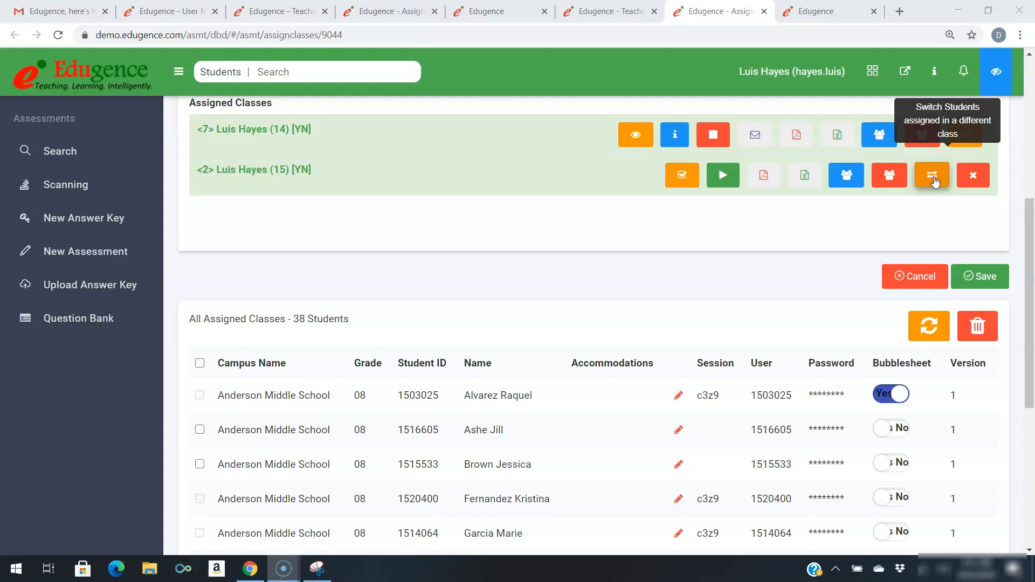
pyautogui.click(978, 184)
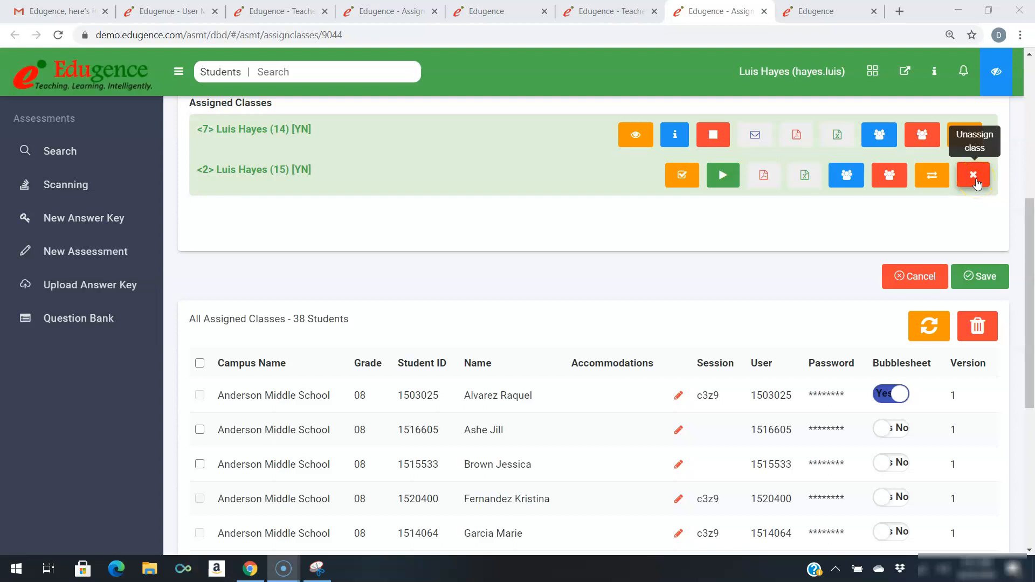
pyautogui.click(974, 185)
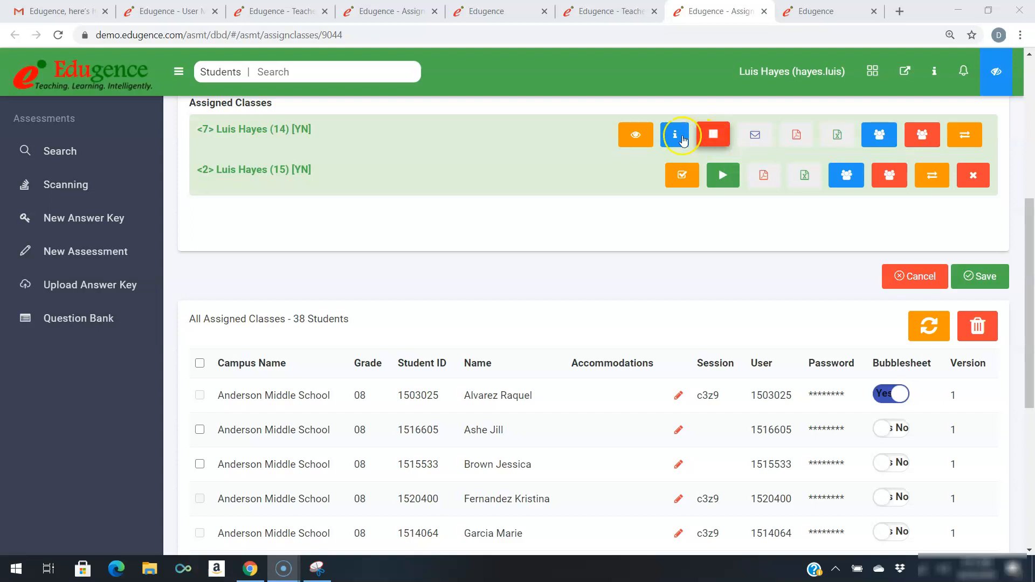
# Step: Open the online proctor for the period 7 class, view the inactive students and restore the full student list
pyautogui.click(633, 139)
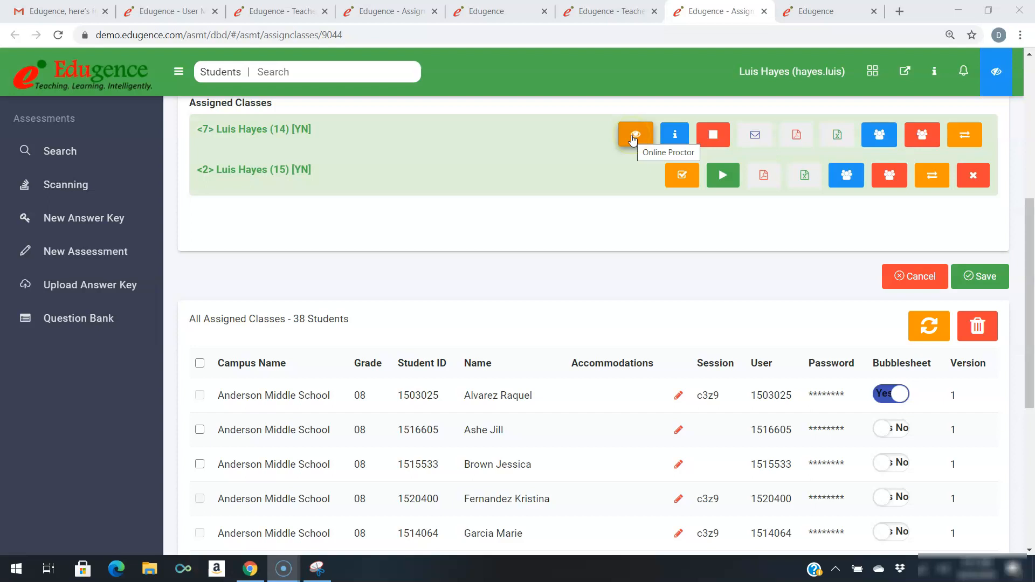
pyautogui.click(634, 139)
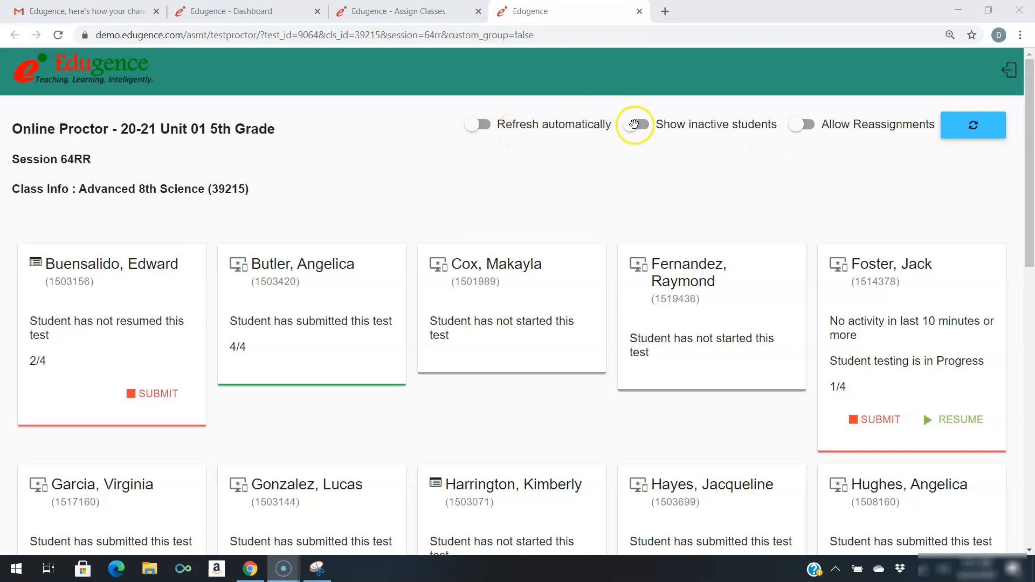
pyautogui.click(642, 131)
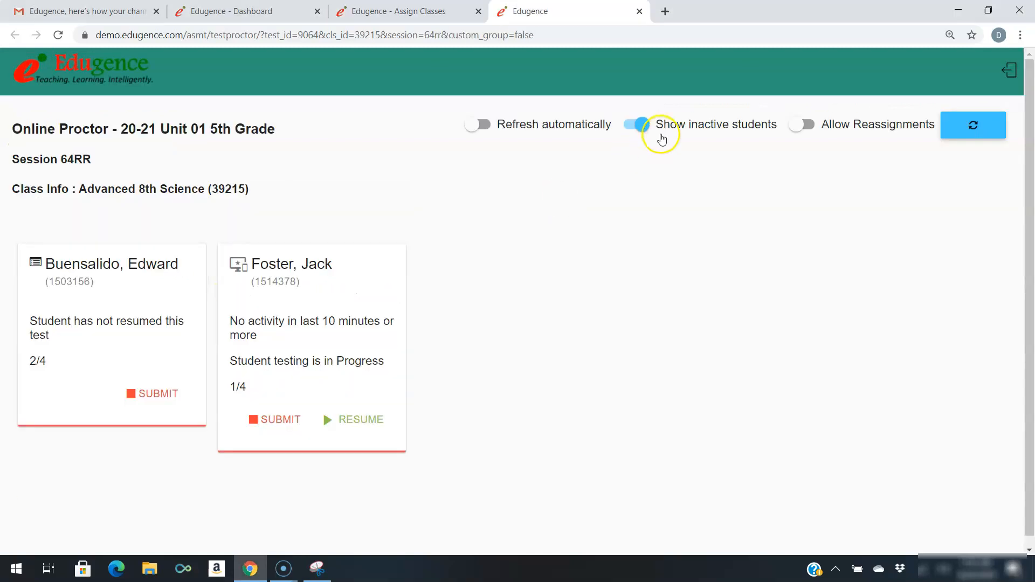
pyautogui.click(628, 124)
# Step: Enable Allow Reassignments in the proctor view and try reassigning the second student, declining the confirmation
pyautogui.click(795, 125)
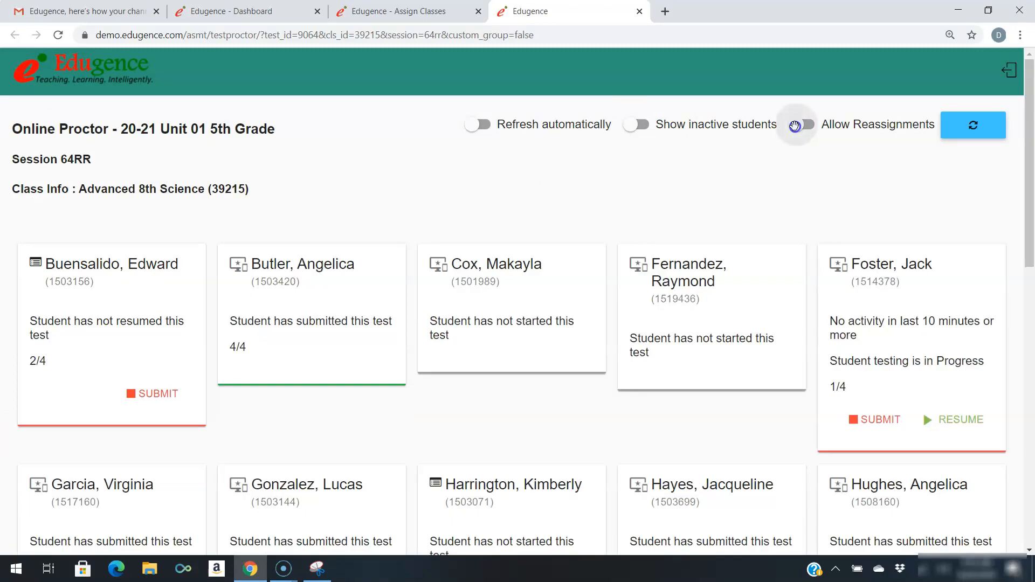
pyautogui.moveTo(795, 126); pyautogui.dragTo(821, 130)
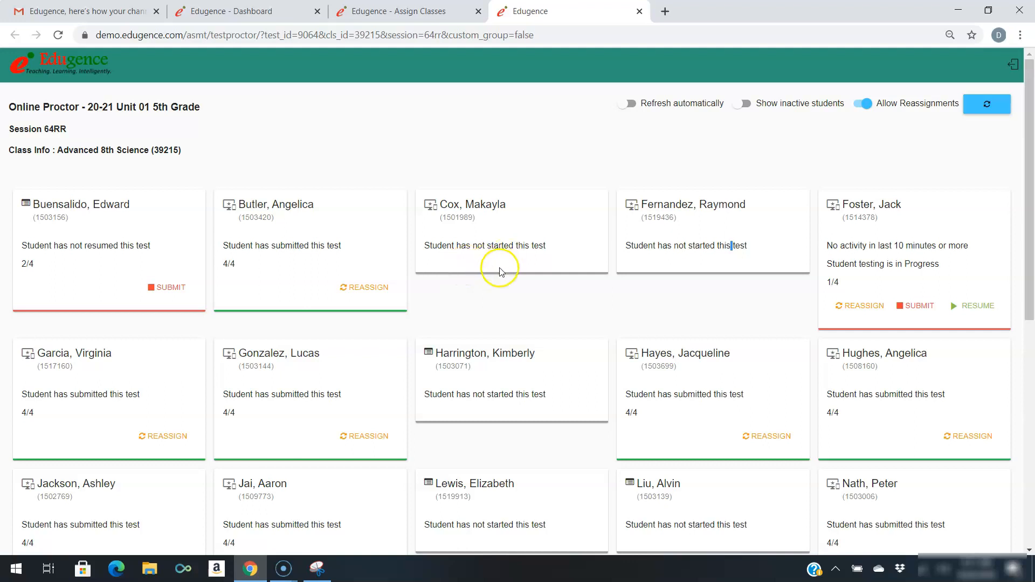
pyautogui.click(376, 294)
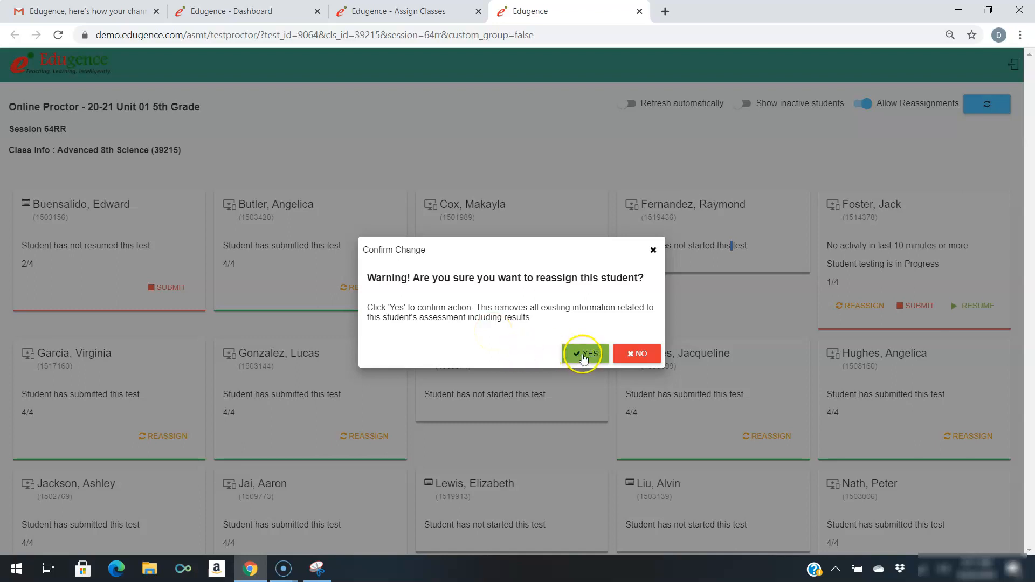
pyautogui.click(639, 352)
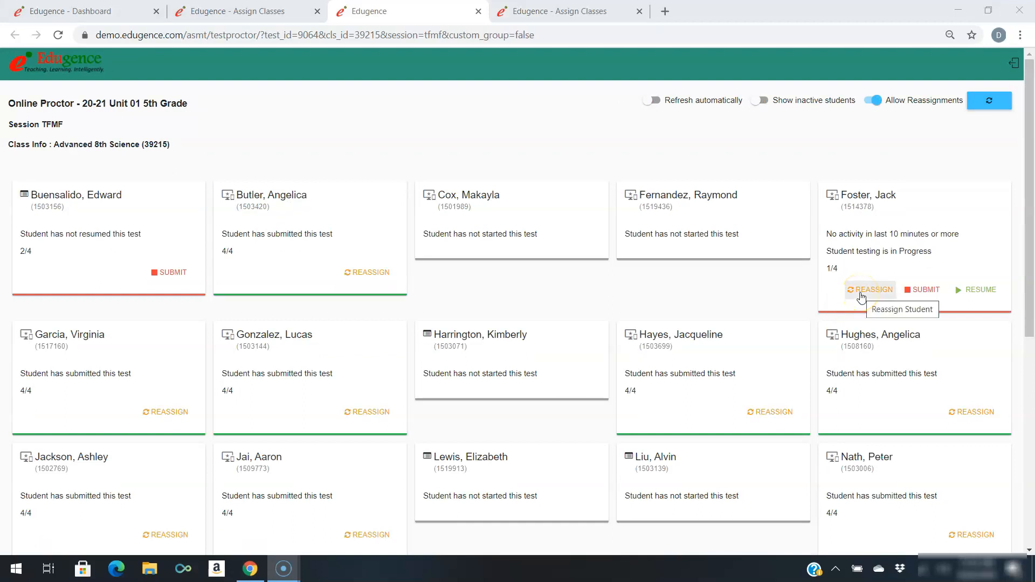
pyautogui.click(916, 293)
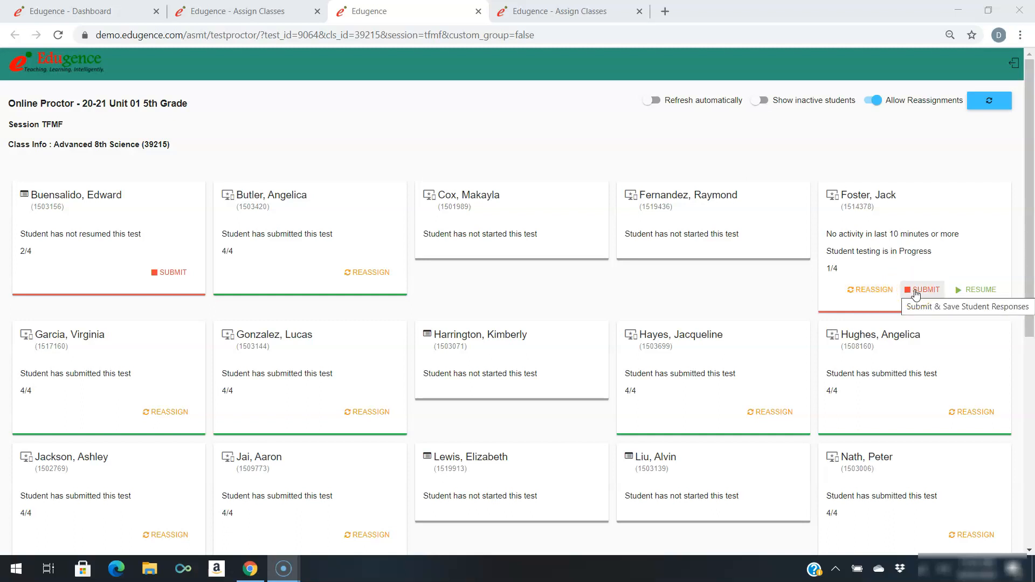
pyautogui.click(913, 302)
pyautogui.click(966, 302)
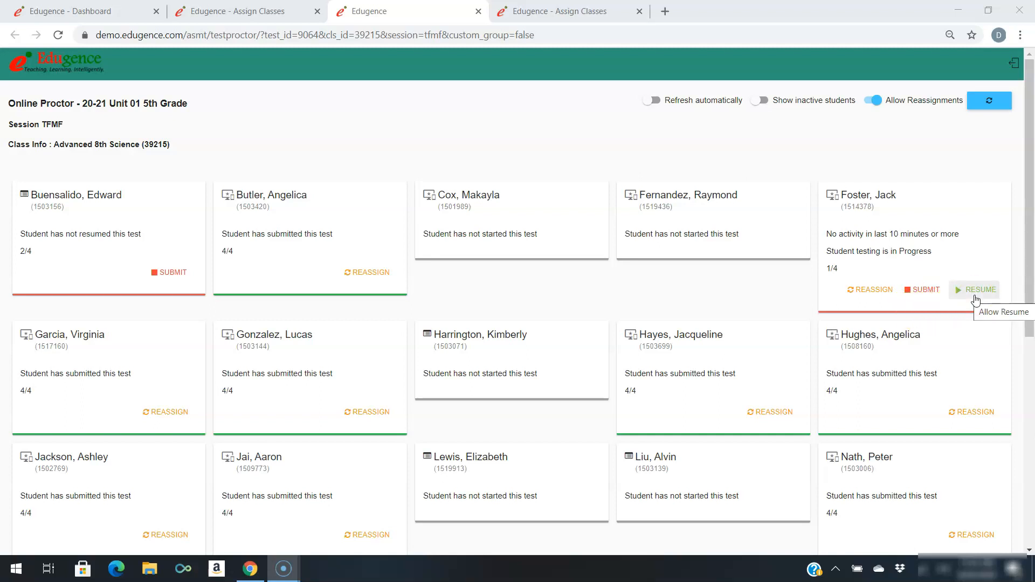
pyautogui.click(710, 194)
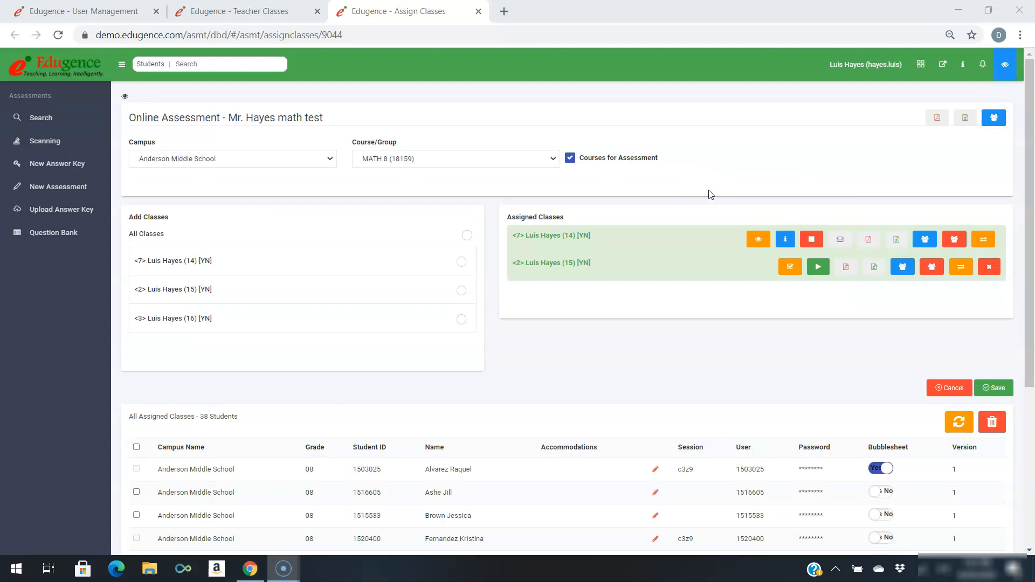
# Step: Show the period 7 class's session details and open the student login URL in a new browser tab to view the login page
pyautogui.click(787, 242)
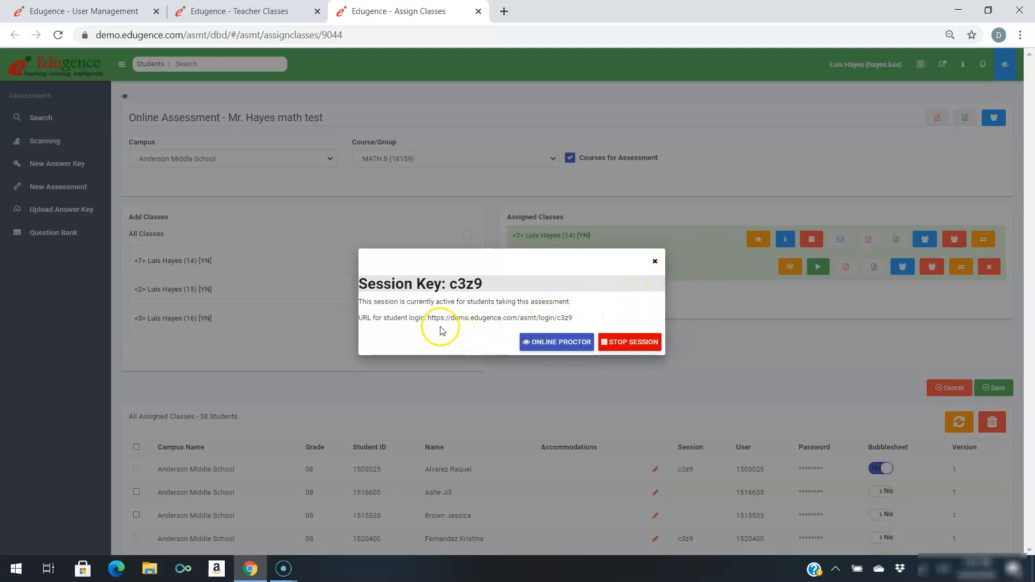
pyautogui.click(547, 340)
pyautogui.moveTo(425, 317); pyautogui.dragTo(572, 317)
pyautogui.rightClick(570, 317)
pyautogui.click(582, 327)
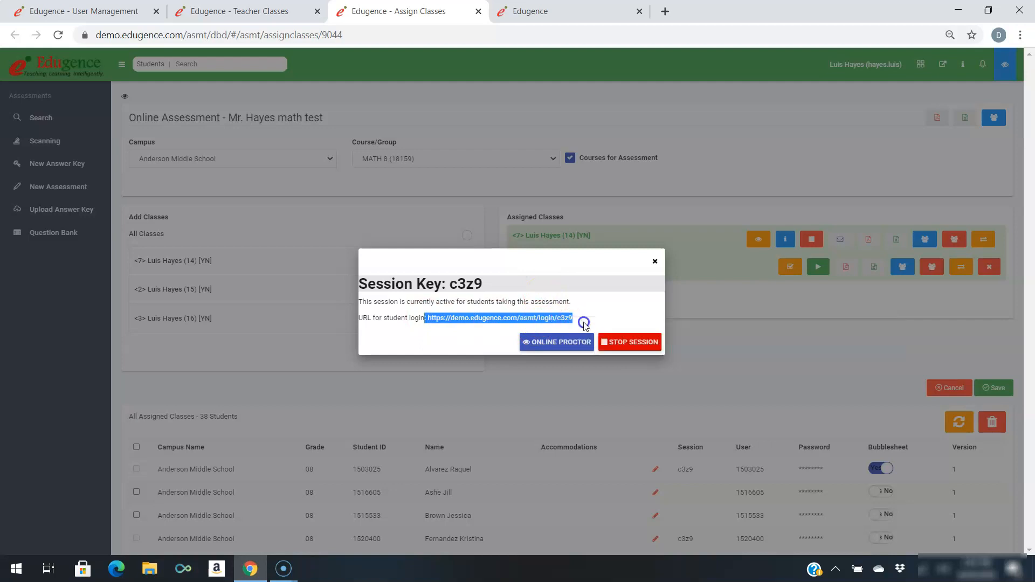
pyautogui.click(664, 11)
pyautogui.hotkey('ctrl', 'v')
pyautogui.press('Return')
pyautogui.click(555, 16)
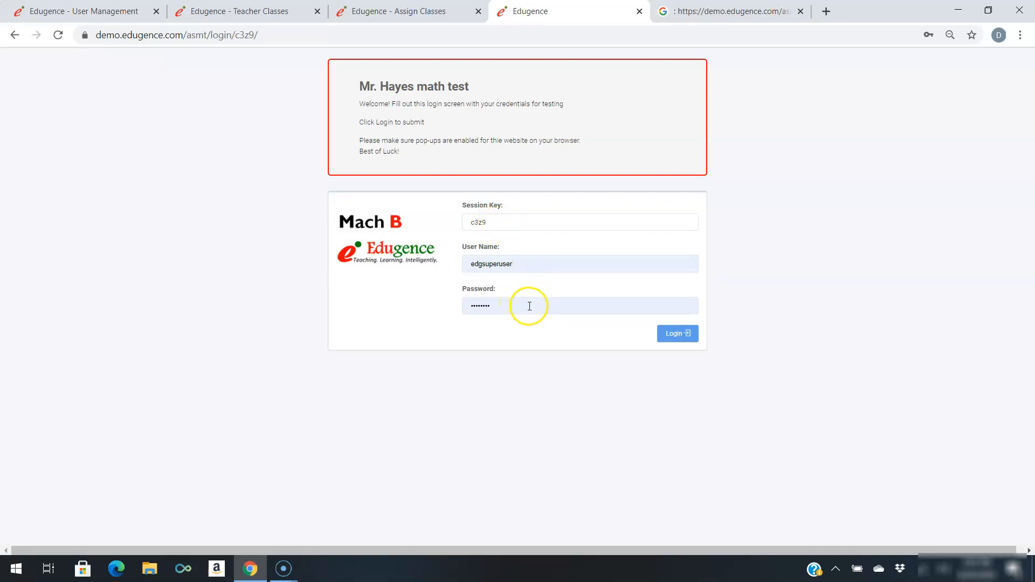
pyautogui.click(679, 341)
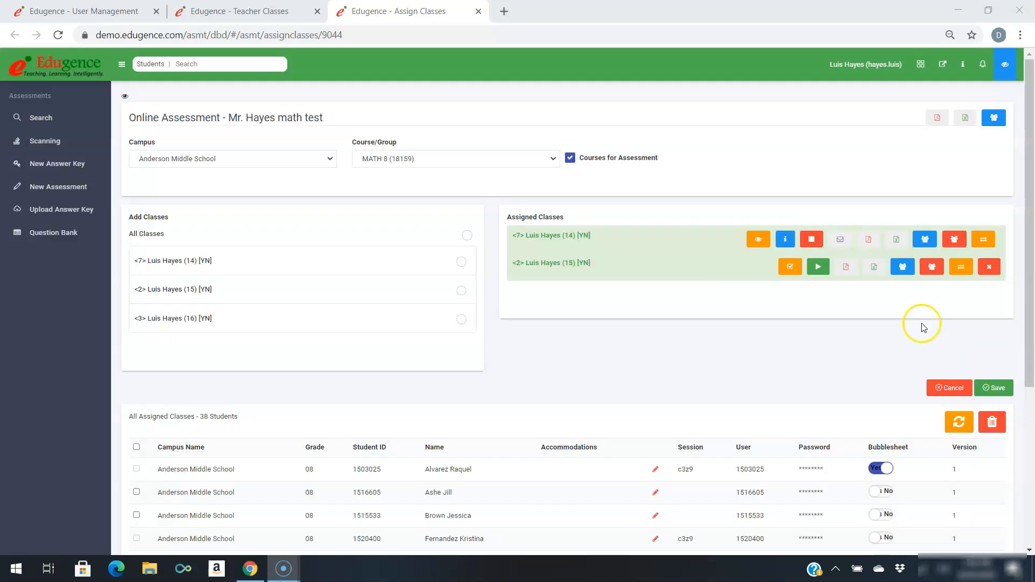
# Step: Examine the assigned classes' actions for stopping the session, e-mailing or exporting student logins, viewing and switching students, and unassigning a class
pyautogui.click(655, 263)
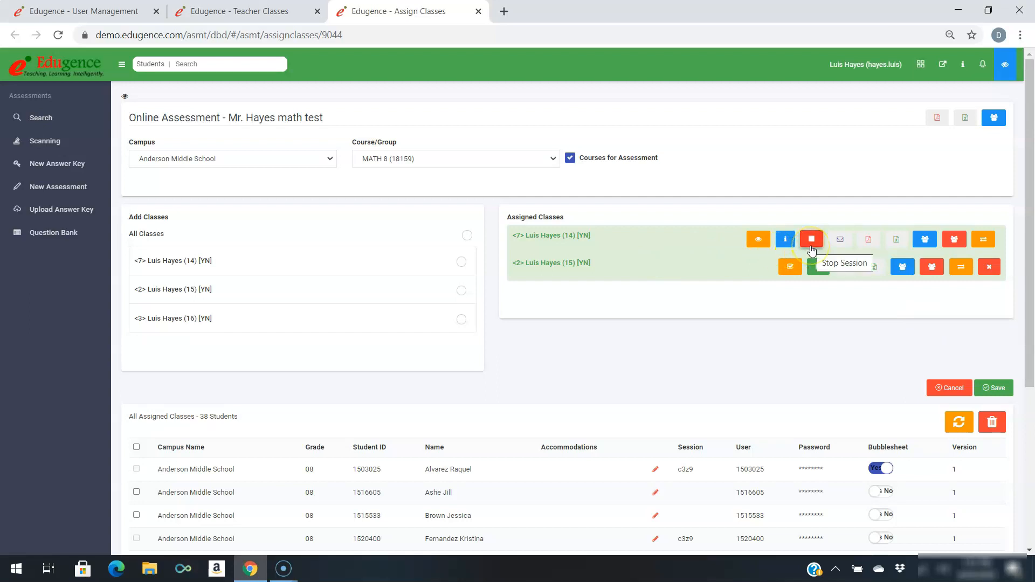
pyautogui.click(845, 242)
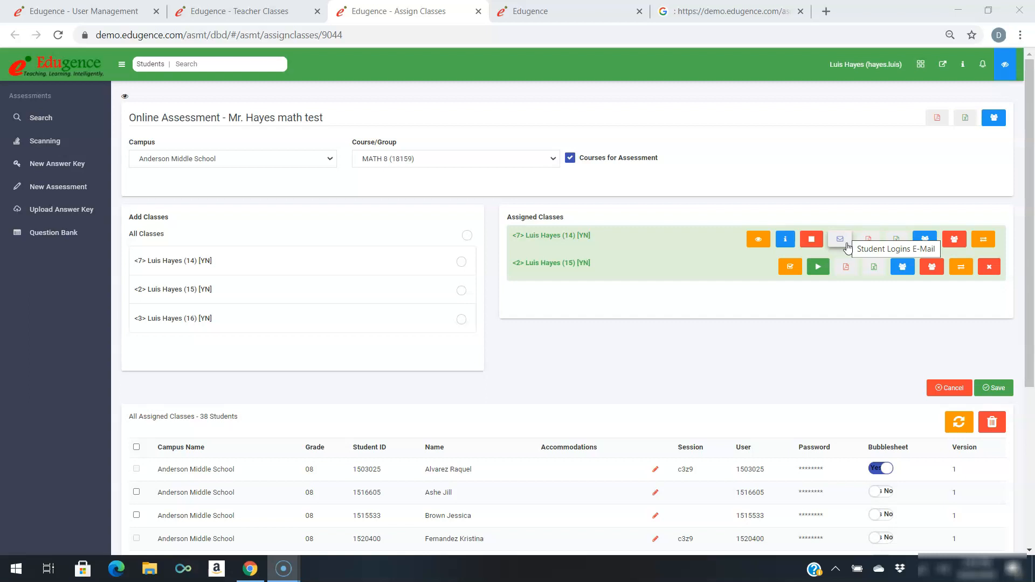
pyautogui.click(866, 241)
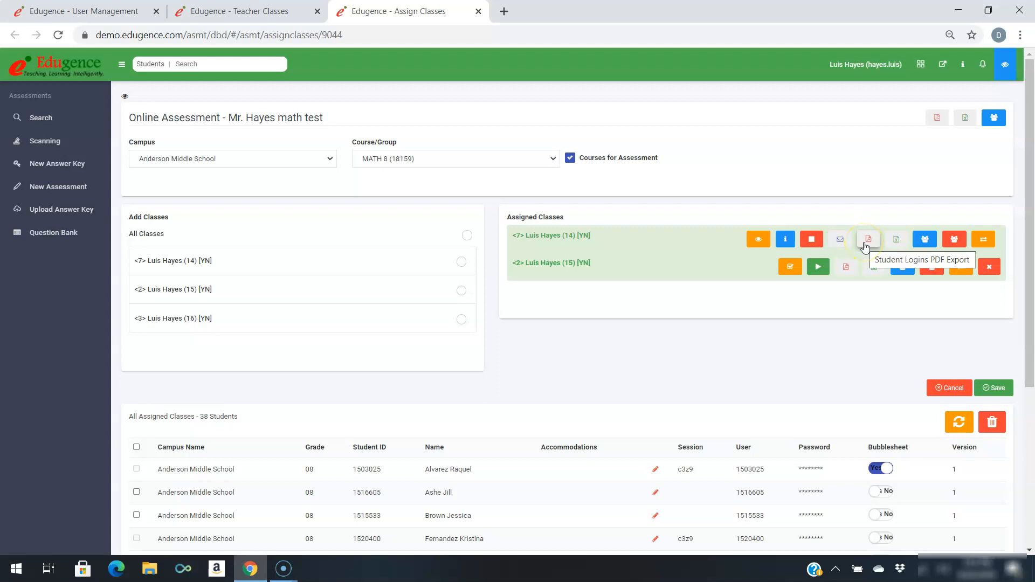
pyautogui.click(894, 241)
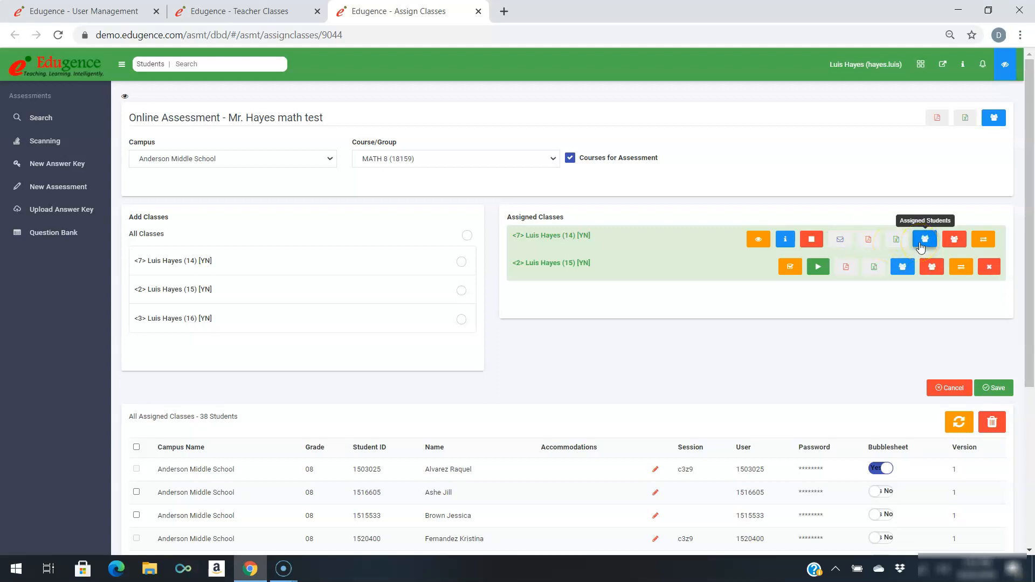
pyautogui.click(953, 241)
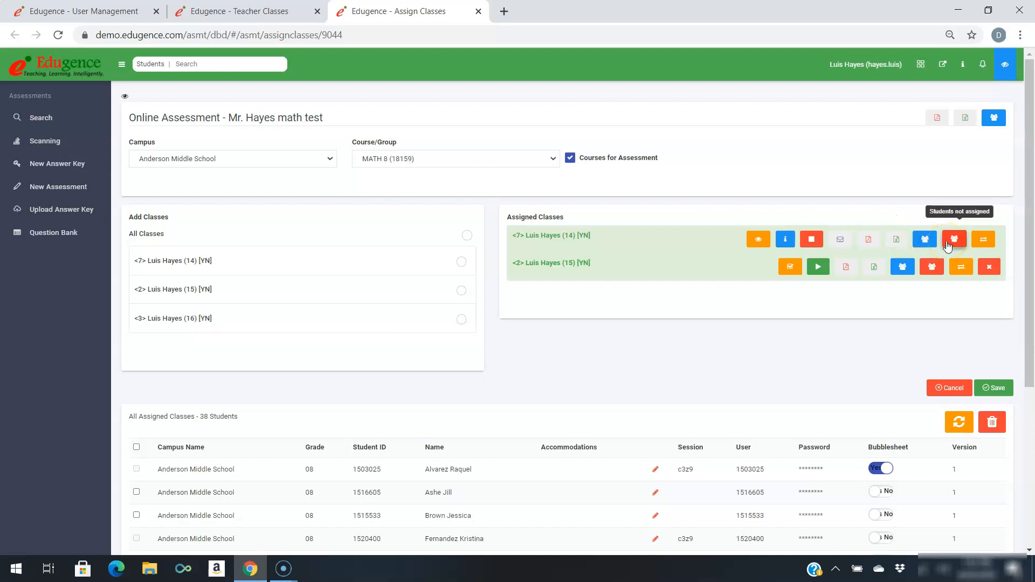
pyautogui.click(977, 242)
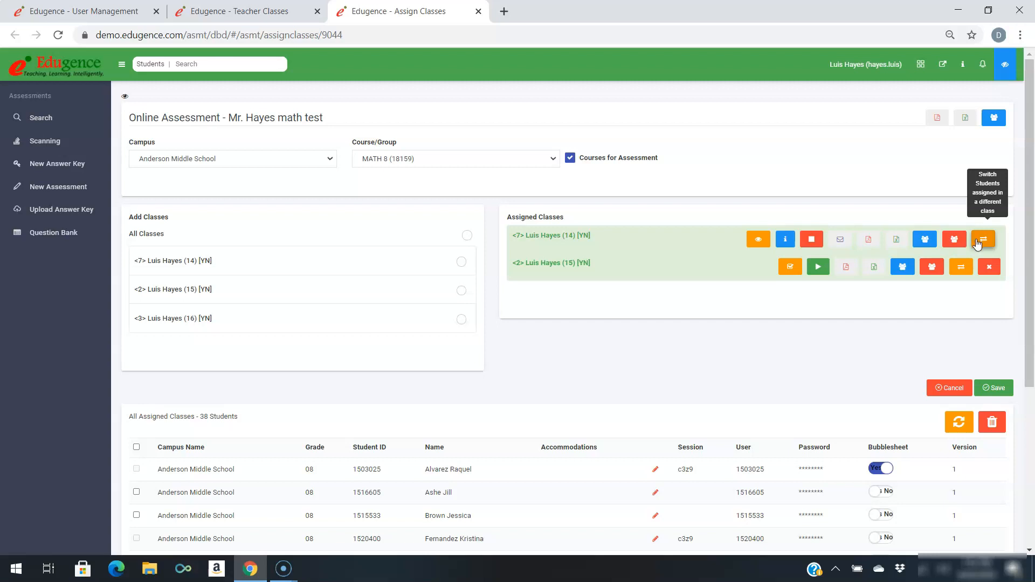
pyautogui.click(987, 269)
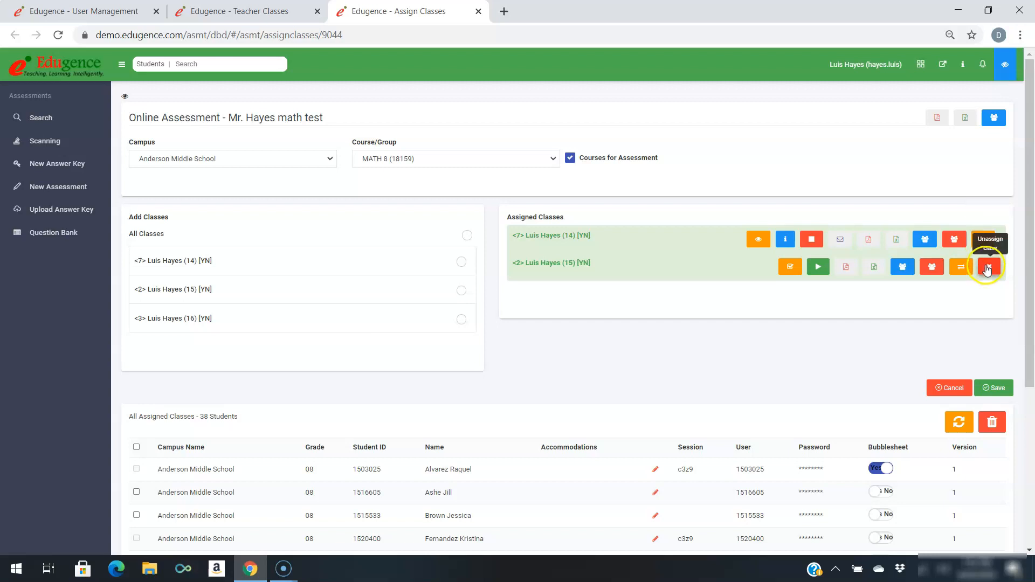